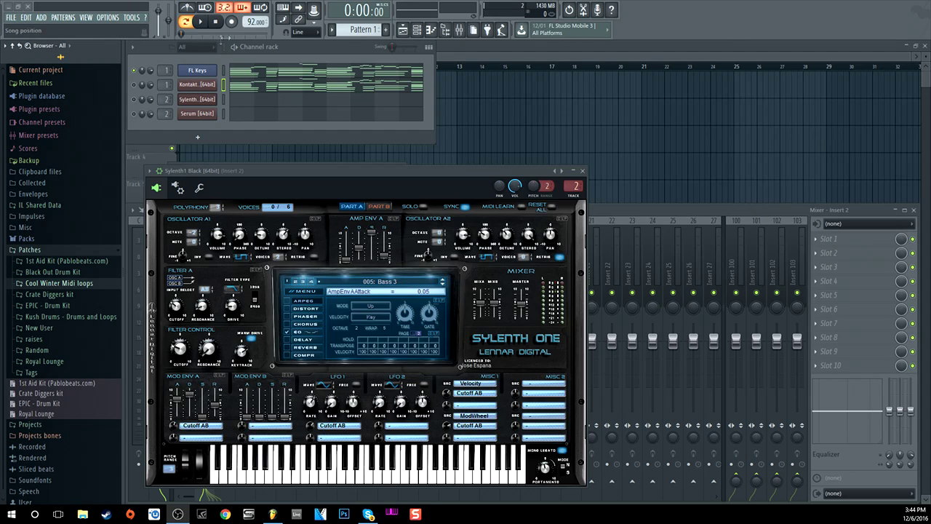
Open FL Keys, move its window under the channel rack, hide its wrapper options, and select the Piano (FL) wavetable
{"action": "left_click", "coordinate": [205, 79]}
{"action": "left_click_drag", "start_coordinate": [260, 169], "coordinate": [215, 155]}
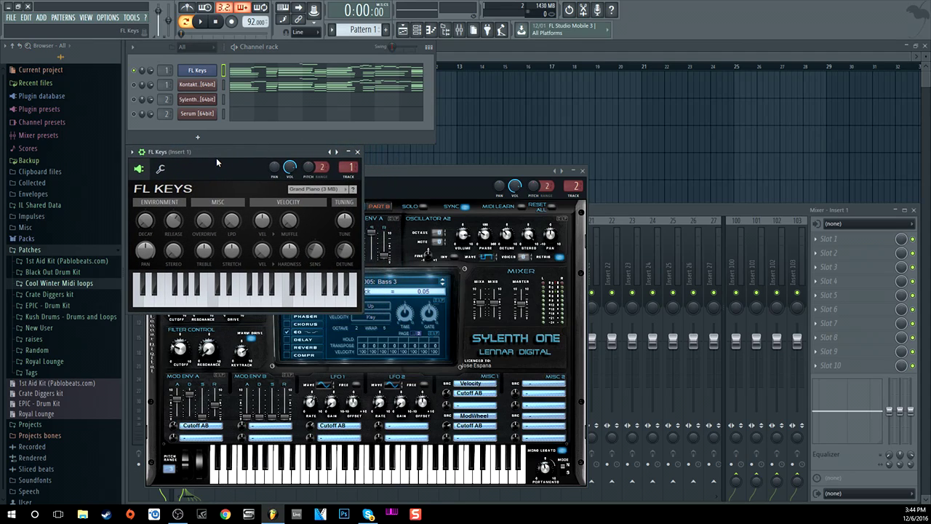
{"action": "left_click", "coordinate": [144, 153]}
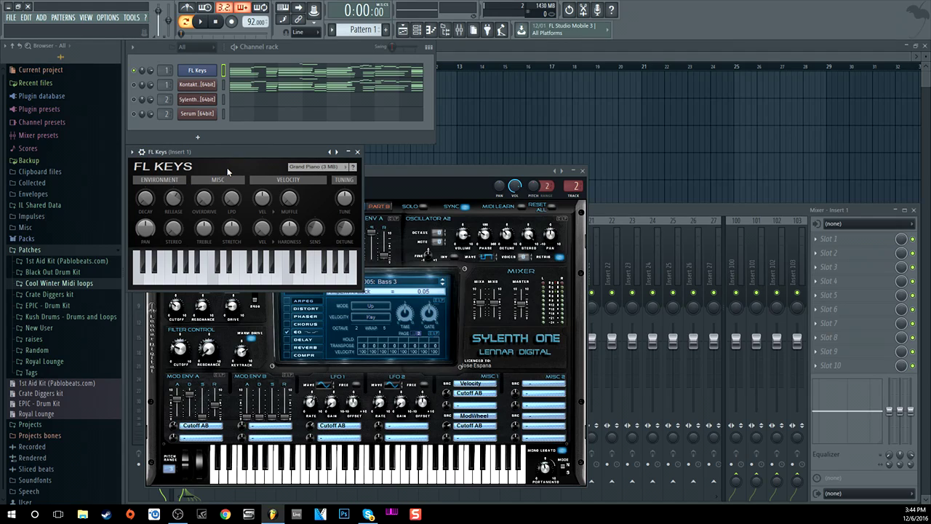
{"action": "left_click", "coordinate": [334, 168]}
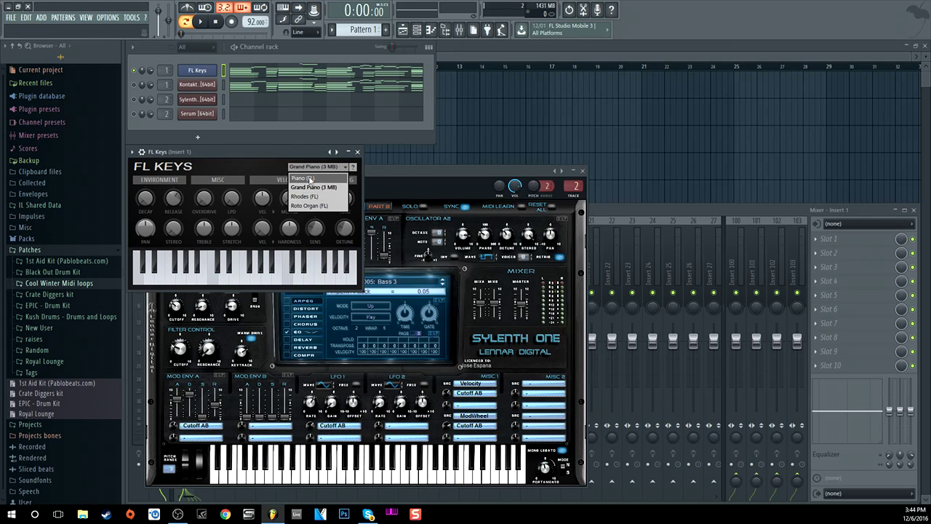
{"action": "left_click", "coordinate": [308, 177]}
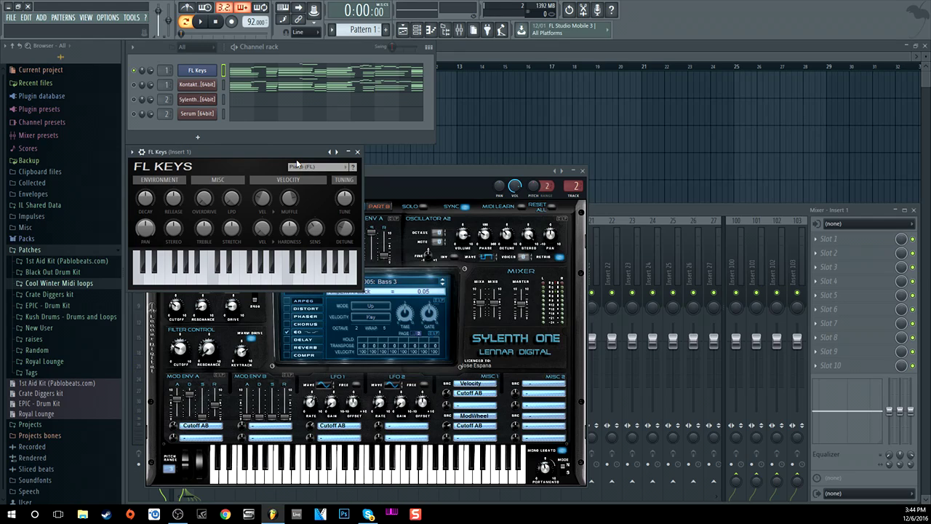
Hide the wrapper options on the Kontakt plugin, and close both the Kontakt and Sylenth1 windows
{"action": "left_click", "coordinate": [205, 85]}
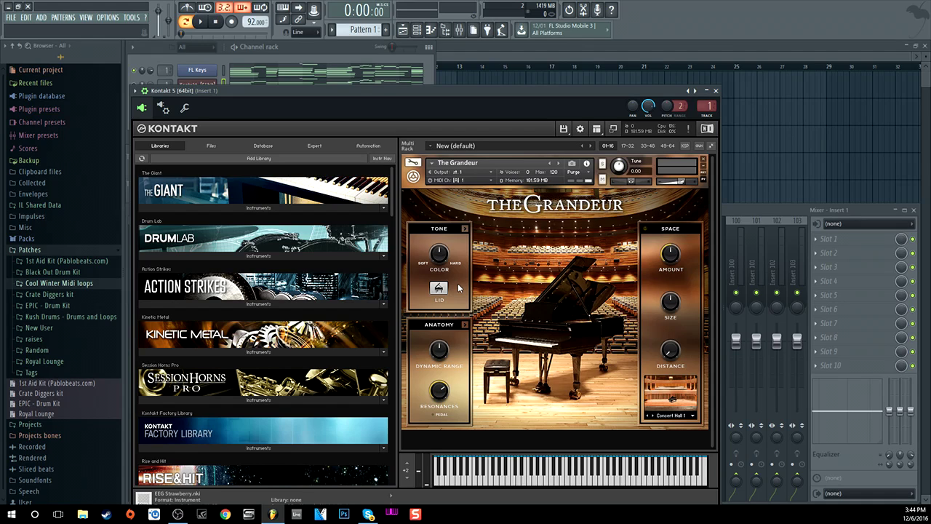
{"action": "left_click", "coordinate": [142, 91]}
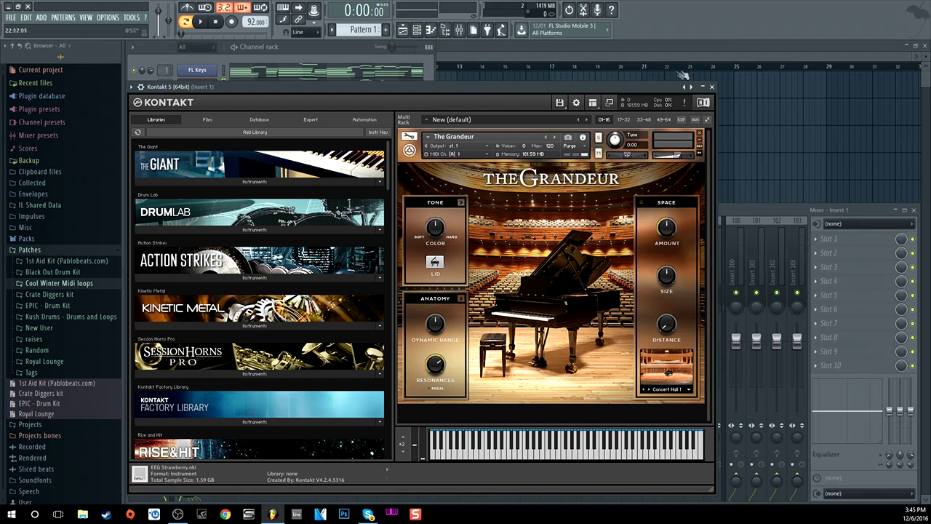
{"action": "left_click", "coordinate": [713, 87]}
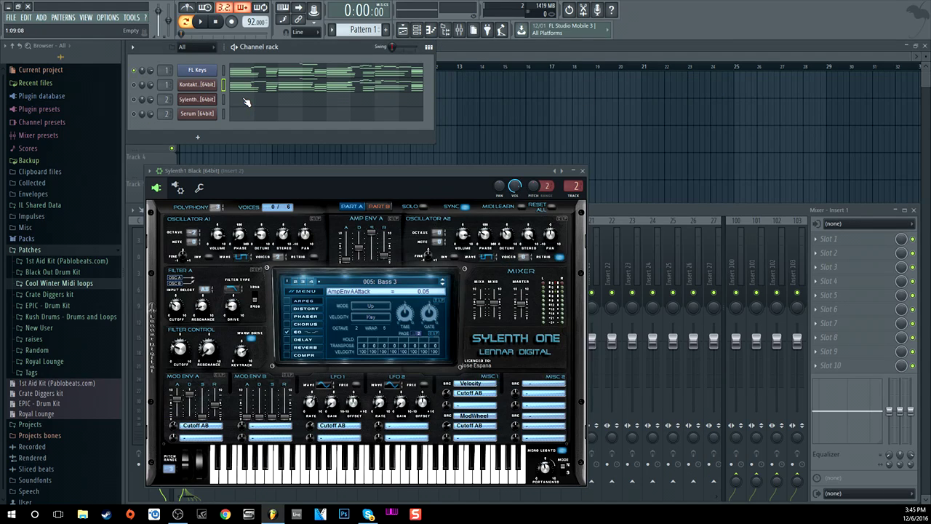
{"action": "left_click", "coordinate": [582, 170]}
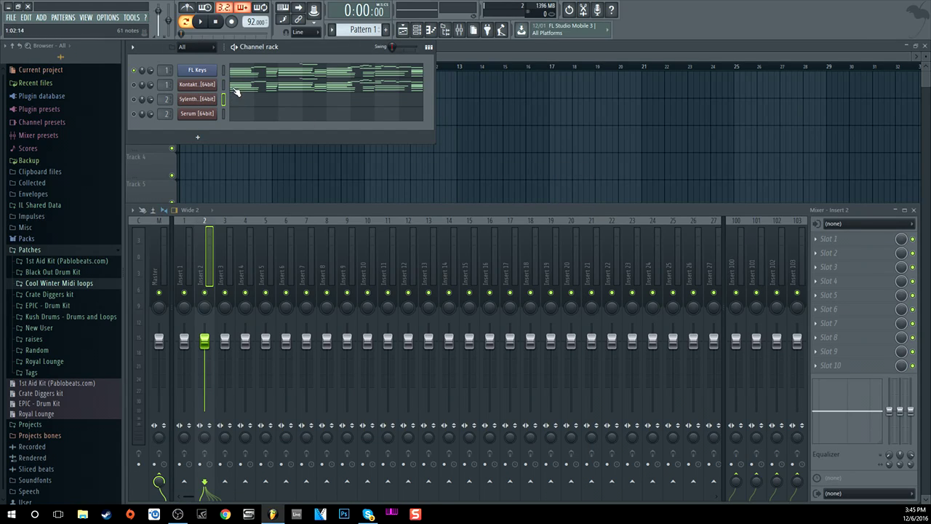
Open the FL Keys channel's notes in the piano roll and review the whole loop
{"action": "left_click", "coordinate": [256, 72]}
{"action": "scroll", "coordinate": [332, 223], "scroll_direction": "down", "scroll_amount": 1}
{"action": "scroll", "coordinate": [339, 105], "scroll_direction": "down", "scroll_amount": 4, "text": "ctrl"}
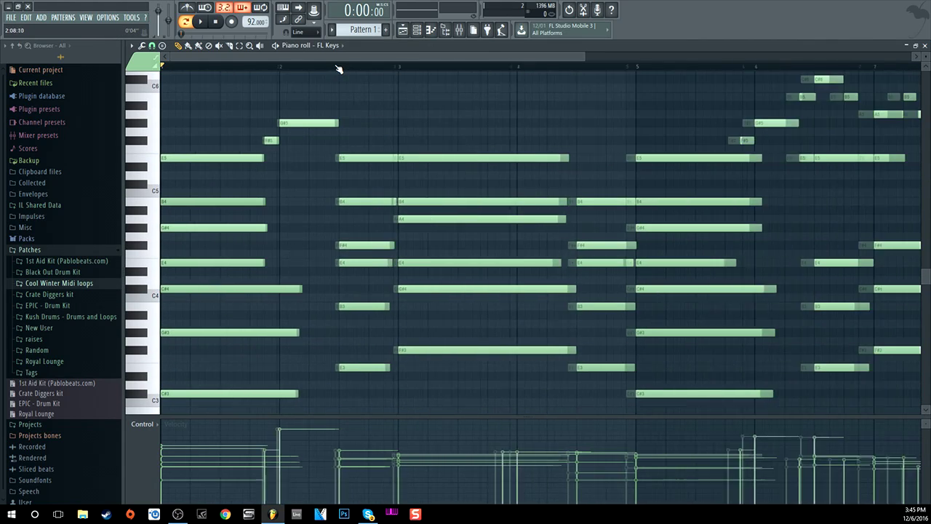
{"action": "scroll", "coordinate": [328, 204], "scroll_direction": "up", "scroll_amount": 2}
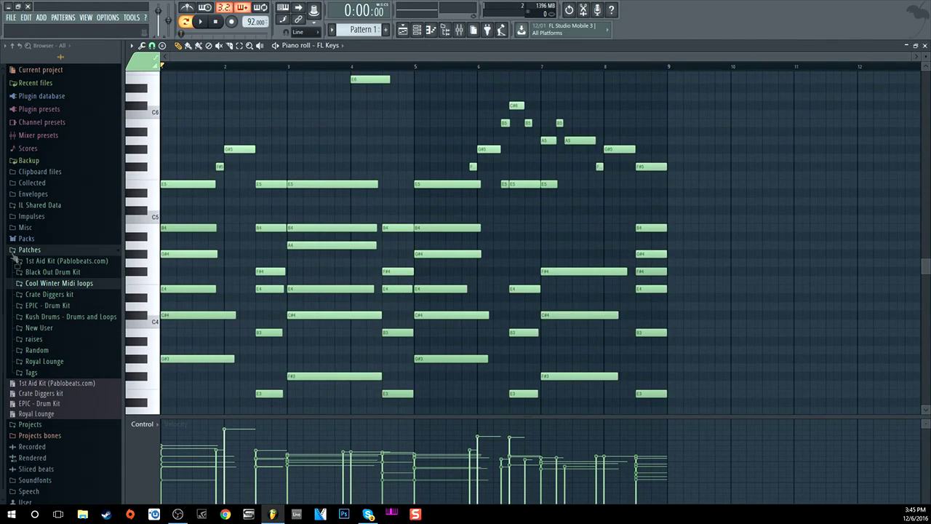
Browse the R&B MIDI files in the Cool Winter Midi loops folder and collapse the folder
{"action": "left_click", "coordinate": [77, 284]}
{"action": "scroll", "coordinate": [75, 320], "scroll_direction": "down", "scroll_amount": 10}
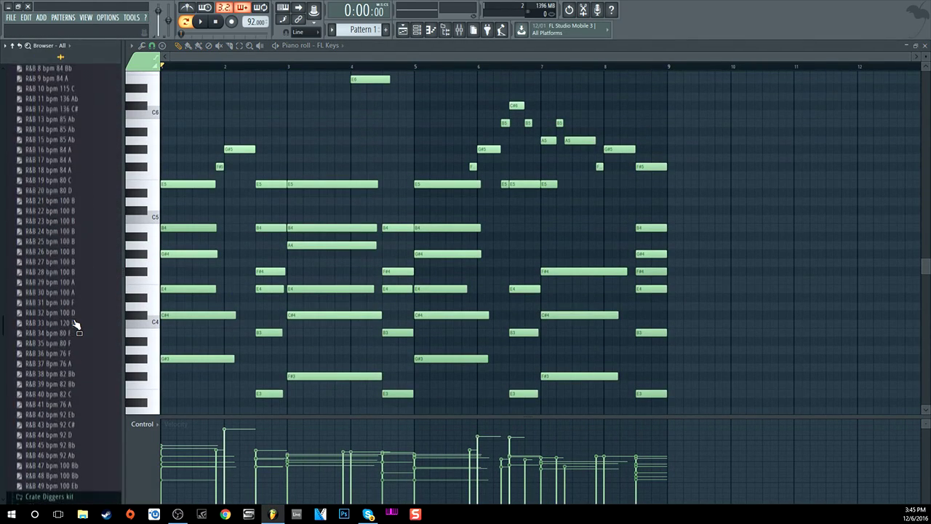
{"action": "scroll", "coordinate": [68, 308], "scroll_direction": "up", "scroll_amount": 8}
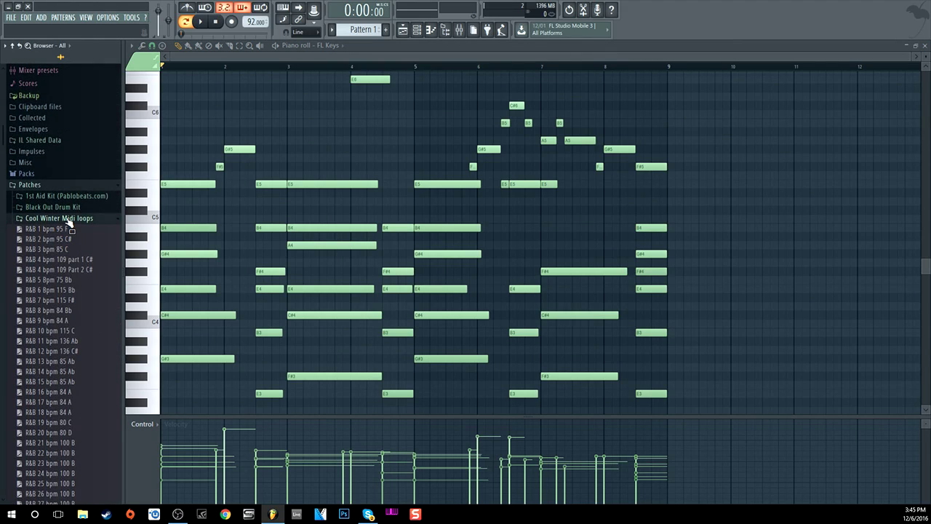
{"action": "left_click", "coordinate": [70, 220]}
Bring up the channel rack and FL Keys window without the mixer, and audition Pattern 1 with the Piano (FL) sound
{"action": "left_click", "coordinate": [418, 30]}
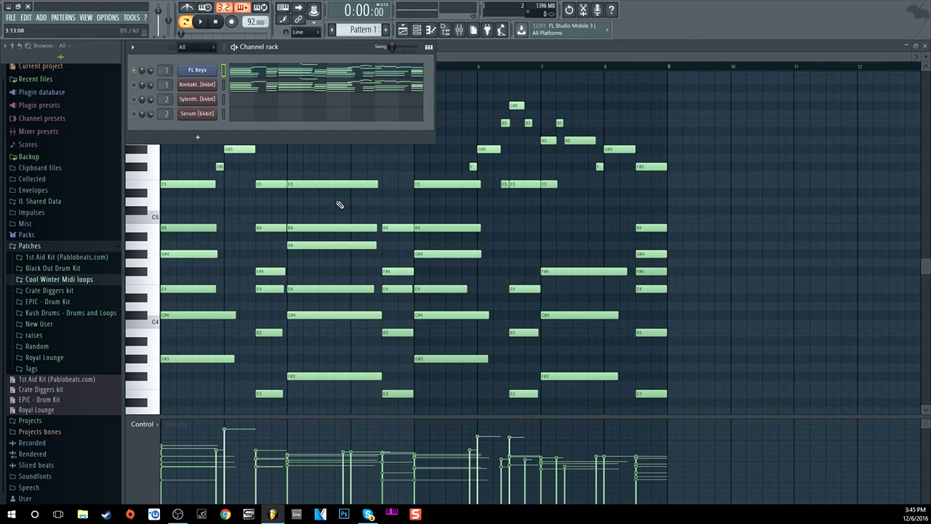
{"action": "scroll", "coordinate": [261, 166], "scroll_direction": "up", "scroll_amount": 3}
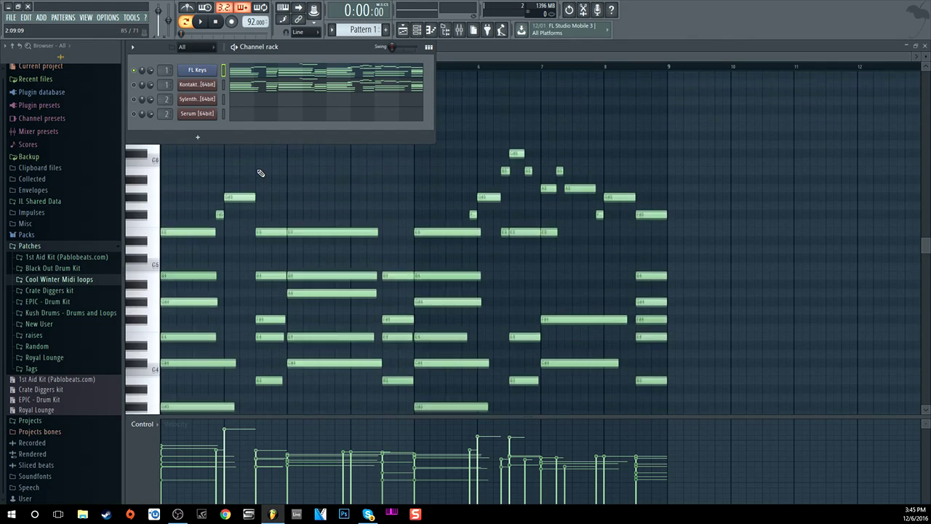
{"action": "left_click", "coordinate": [210, 70]}
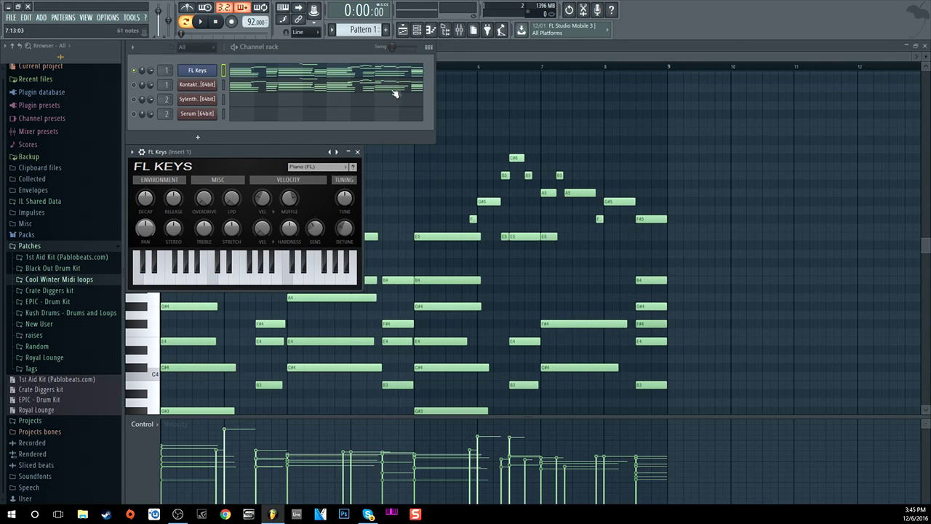
{"action": "double_click", "coordinate": [165, 70]}
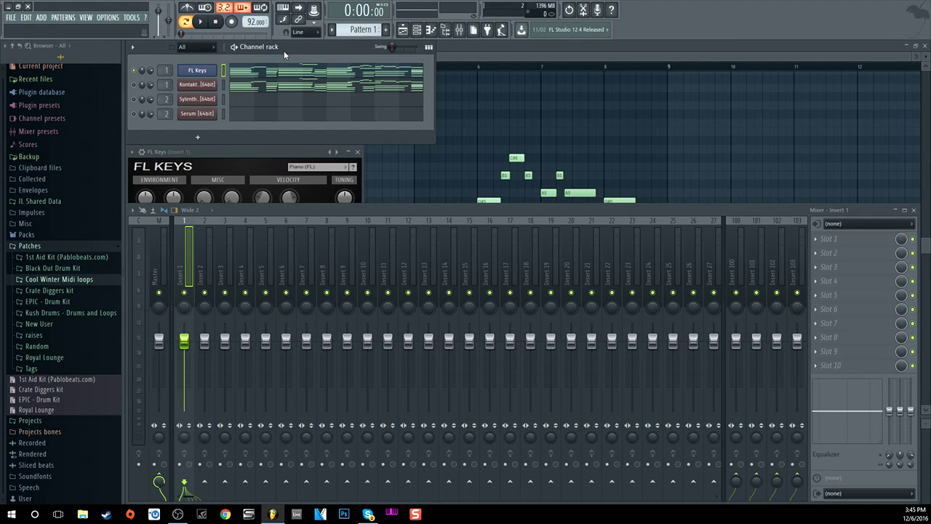
{"action": "left_click", "coordinate": [914, 210]}
{"action": "key", "text": "space"}
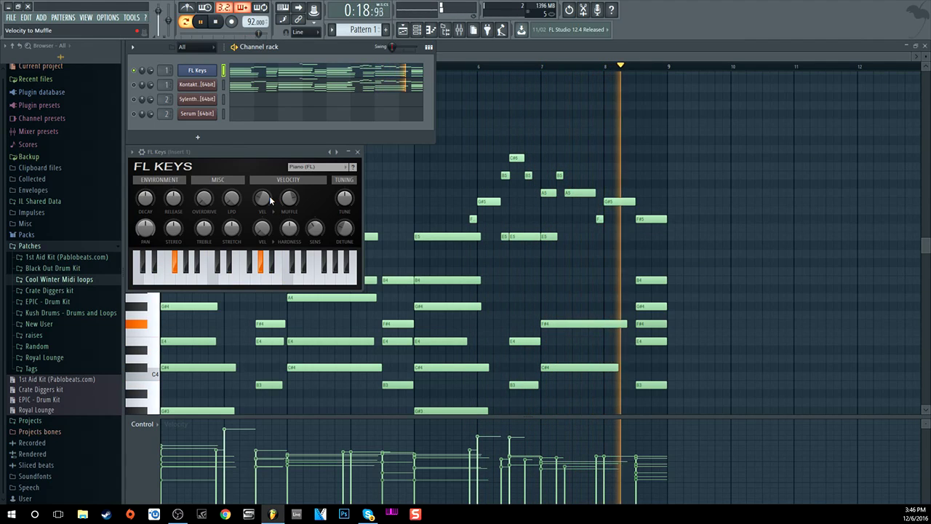
{"action": "left_click", "coordinate": [218, 23]}
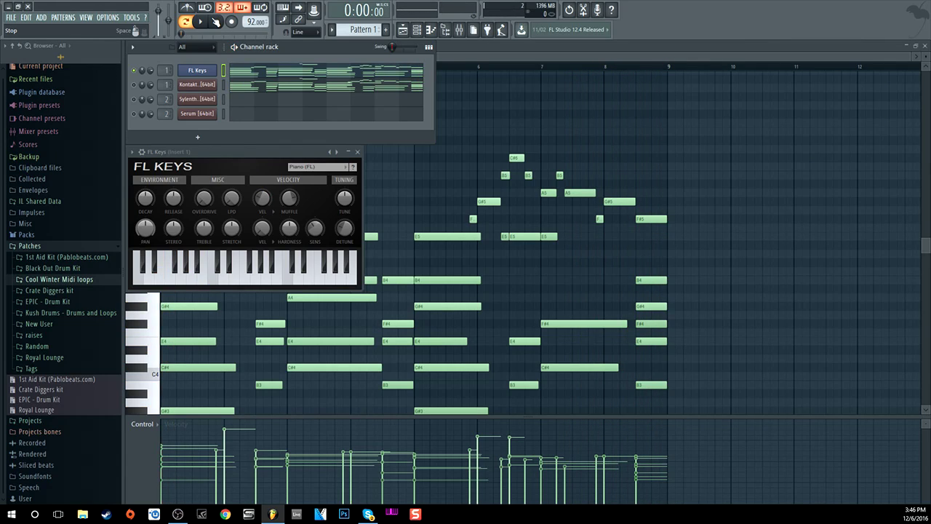
Switch FL Keys to the Grand Piano (3 MB) wavetable and audition Pattern 1 with it
{"action": "left_click", "coordinate": [320, 167]}
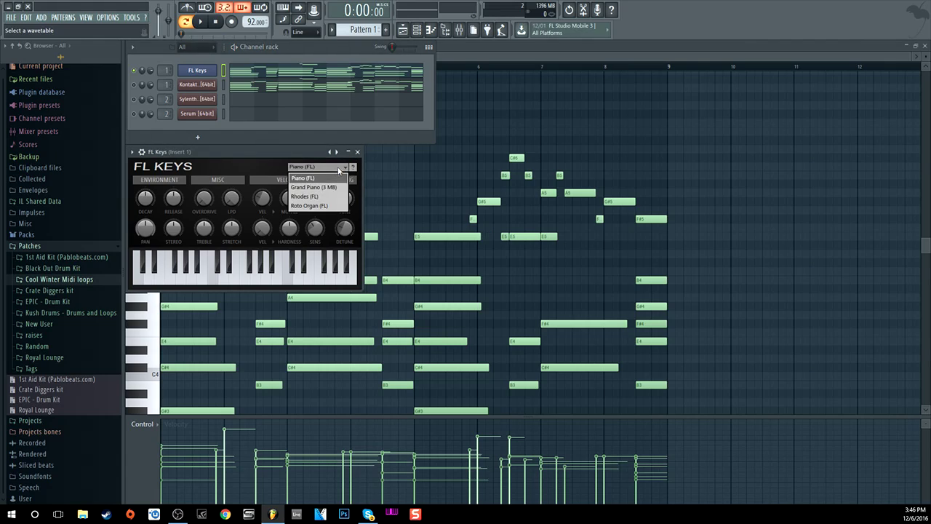
{"action": "left_click", "coordinate": [300, 189]}
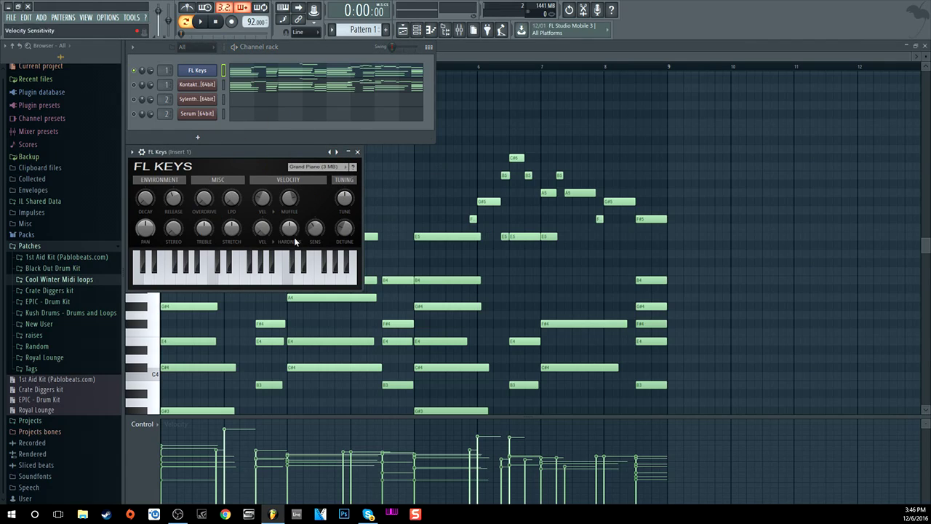
{"action": "left_click", "coordinate": [205, 30]}
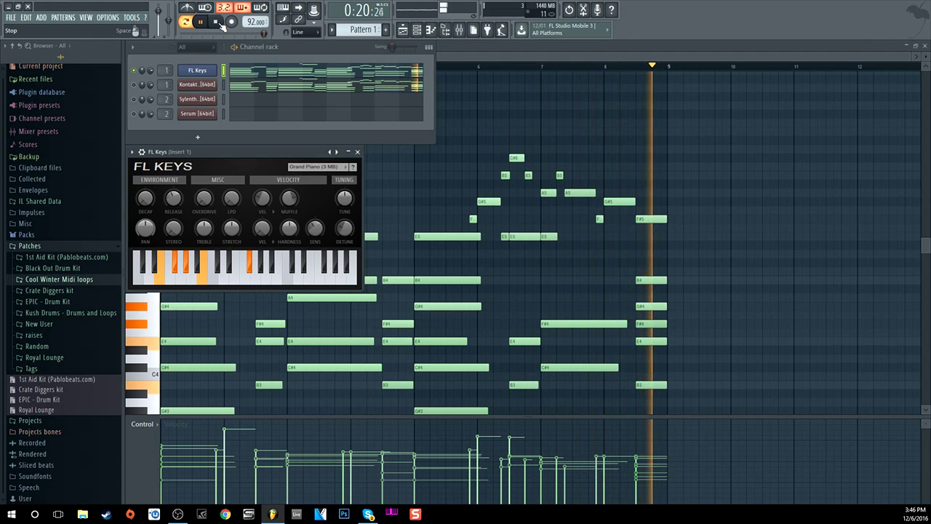
{"action": "left_click", "coordinate": [222, 23]}
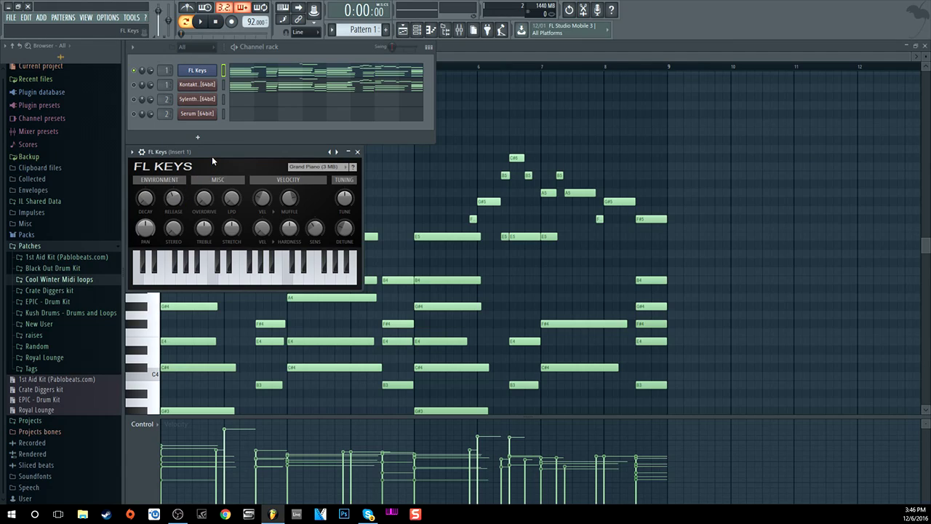
Solo the Kontakt channel and audition Pattern 1 with its piano roll open
{"action": "right_click", "coordinate": [137, 86]}
{"action": "left_click", "coordinate": [184, 86]}
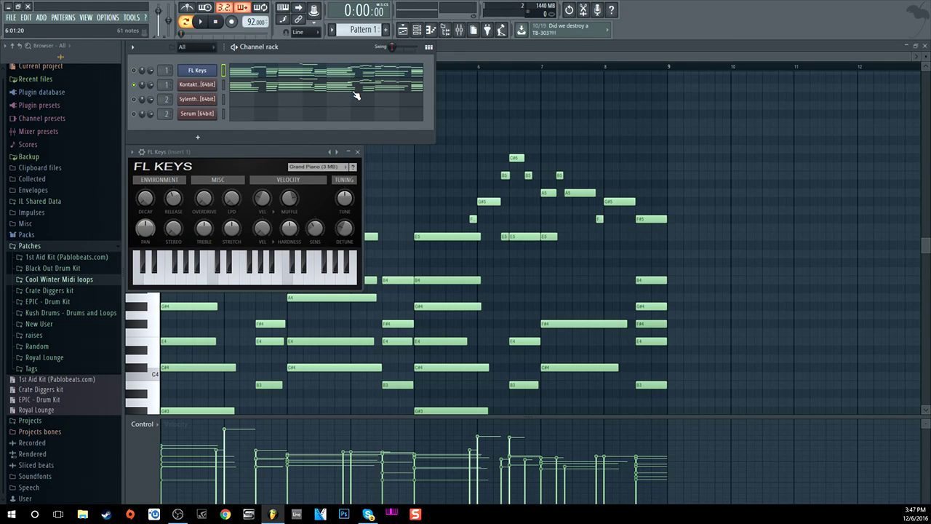
{"action": "left_click", "coordinate": [261, 86]}
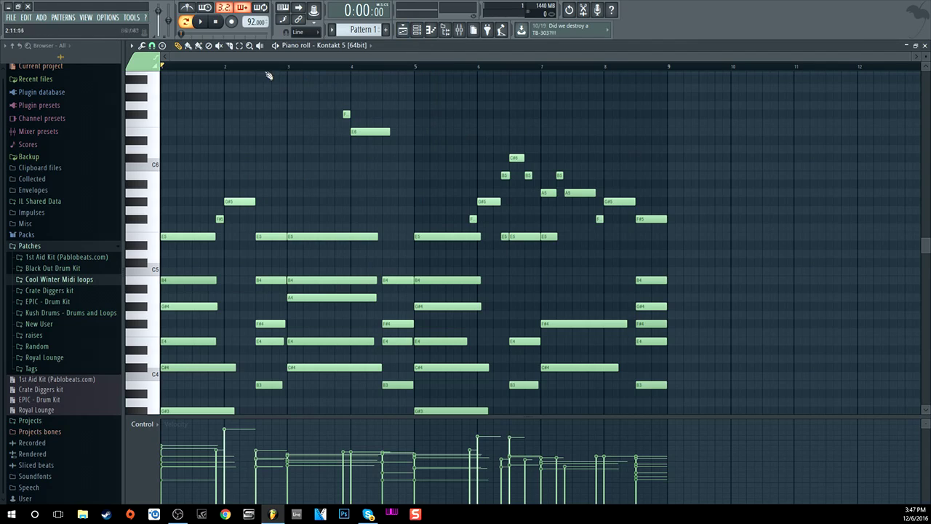
{"action": "left_click", "coordinate": [203, 22]}
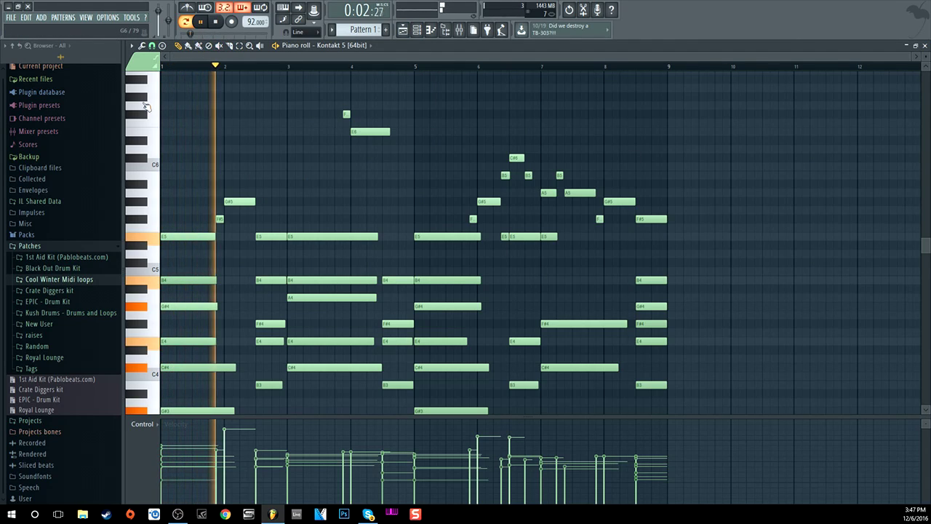
{"action": "scroll", "coordinate": [149, 105], "scroll_direction": "down", "scroll_amount": 1}
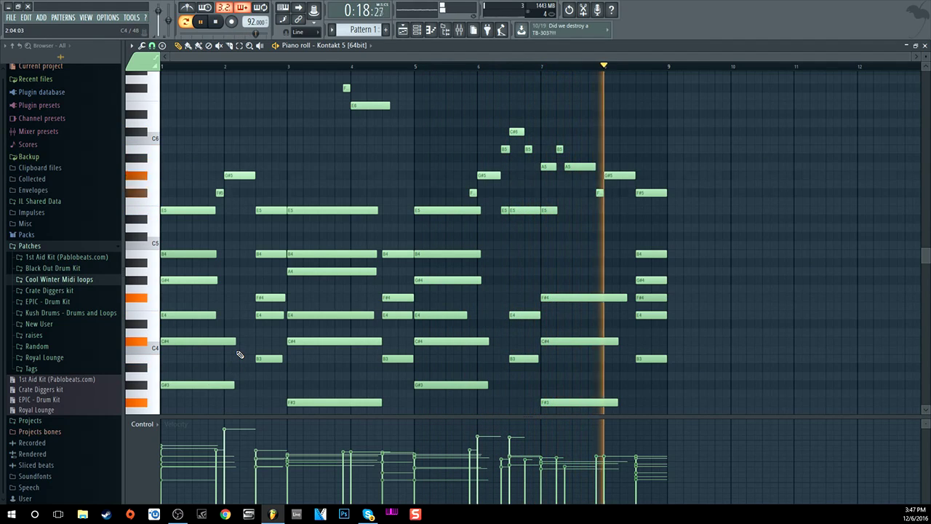
{"action": "left_click", "coordinate": [218, 22]}
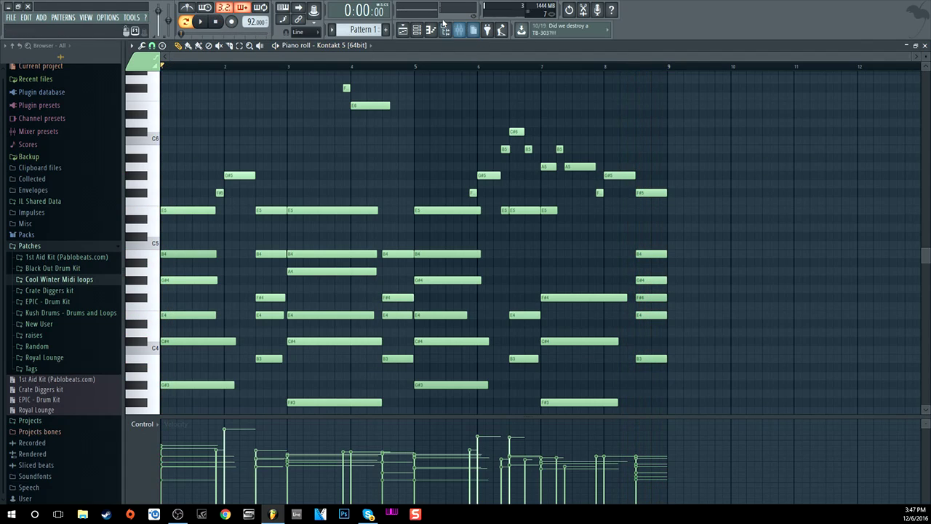
Examine the FL Keys notes in the piano roll for comparison with Kontakt's, and return to the channel rack
{"action": "left_click", "coordinate": [419, 29]}
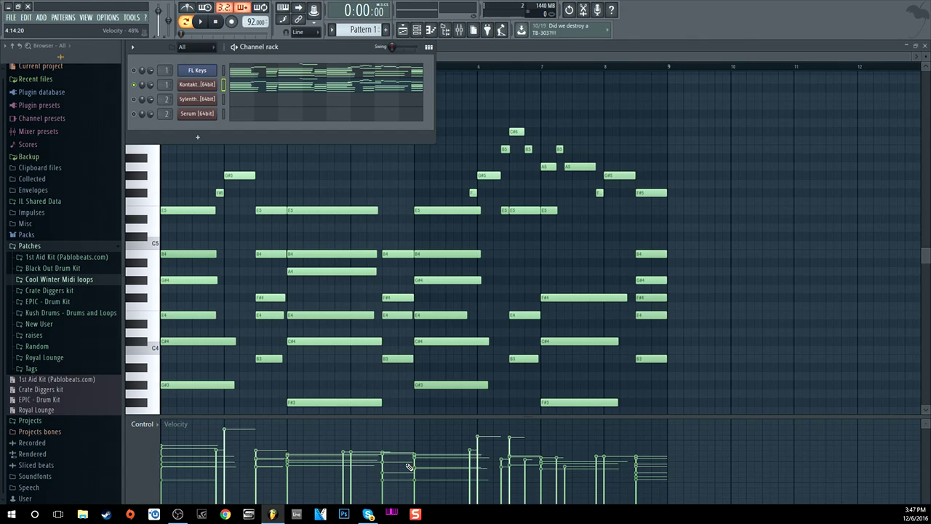
{"action": "left_click", "coordinate": [243, 73]}
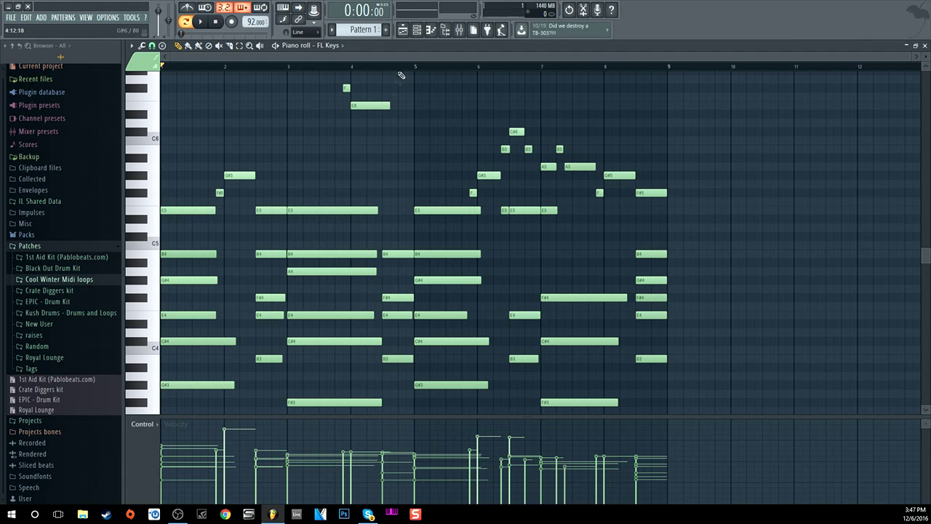
{"action": "left_click", "coordinate": [417, 29]}
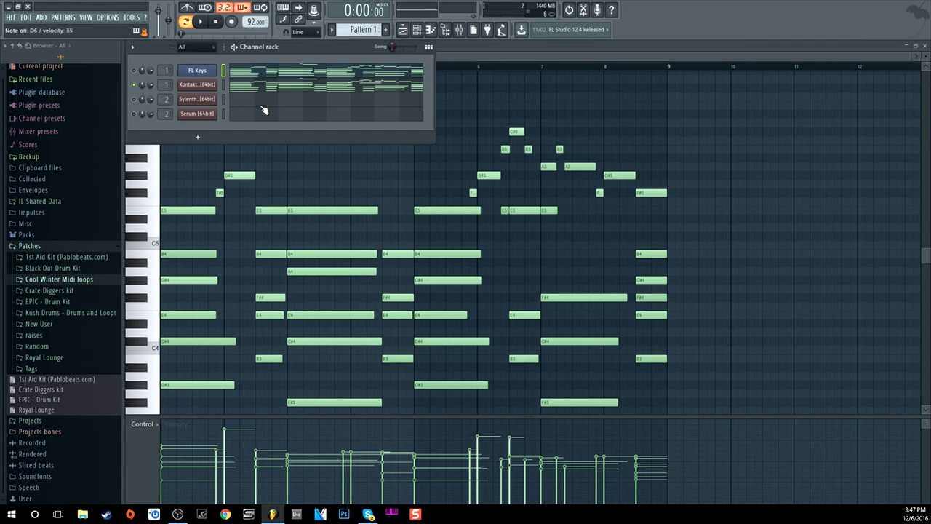
Show the Kontakt window with The Grandeur, re-enable the FL Keys channel, and reposition the Kontakt window below the channel rack's title
{"action": "left_click", "coordinate": [207, 84]}
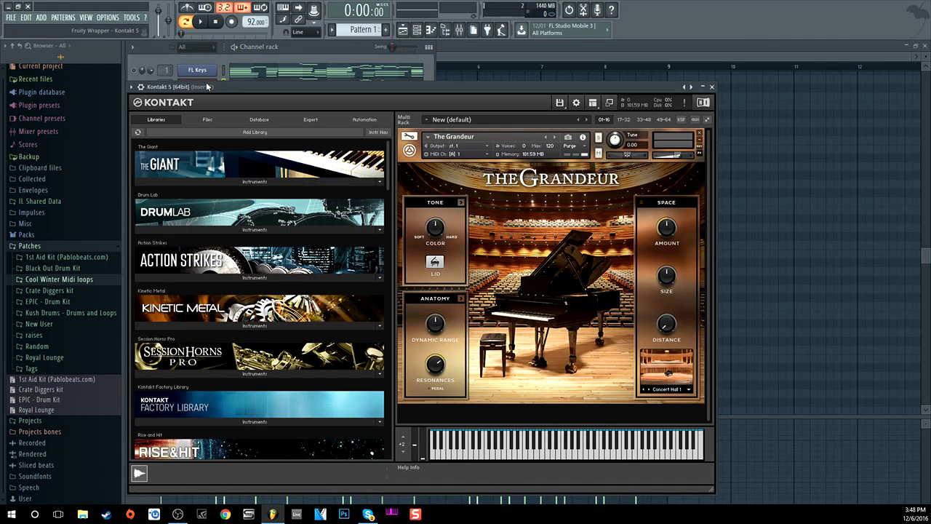
{"action": "left_click", "coordinate": [314, 48]}
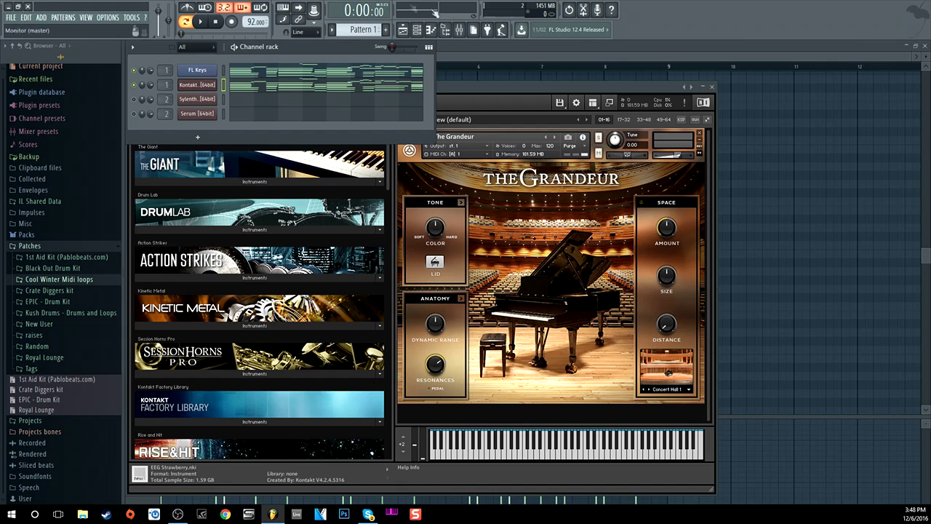
{"action": "left_click_drag", "start_coordinate": [488, 96], "coordinate": [488, 52]}
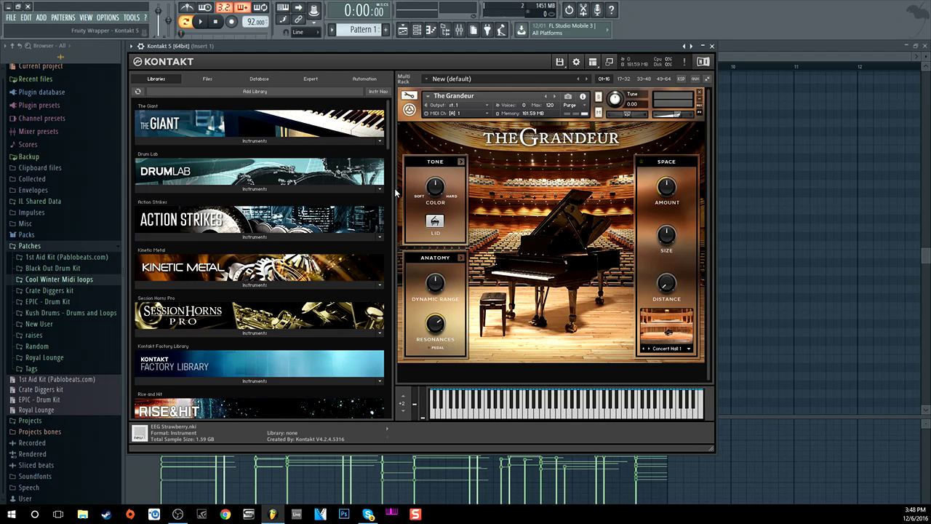
{"action": "left_click_drag", "start_coordinate": [433, 46], "coordinate": [431, 95]}
Bring the channel rack forward and reopen the FL Keys notes in the piano roll
{"action": "left_click", "coordinate": [307, 79]}
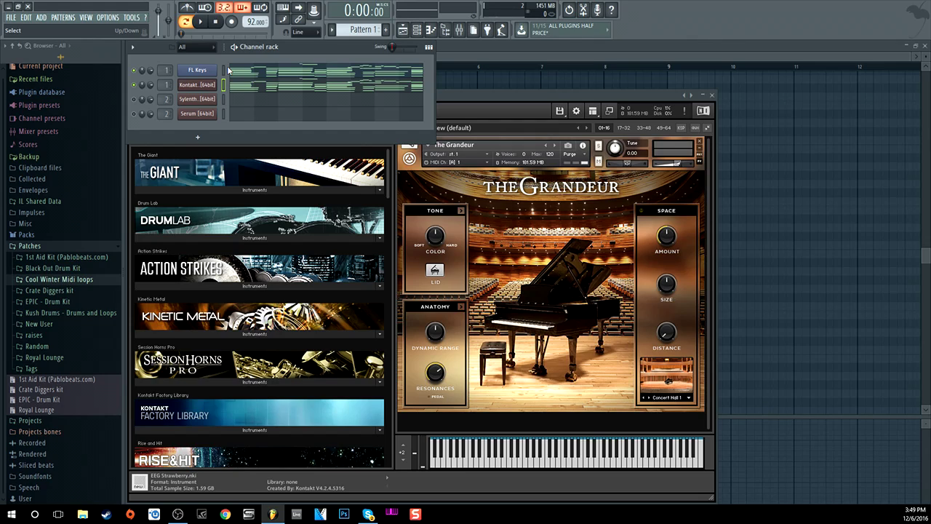
{"action": "left_click", "coordinate": [266, 70]}
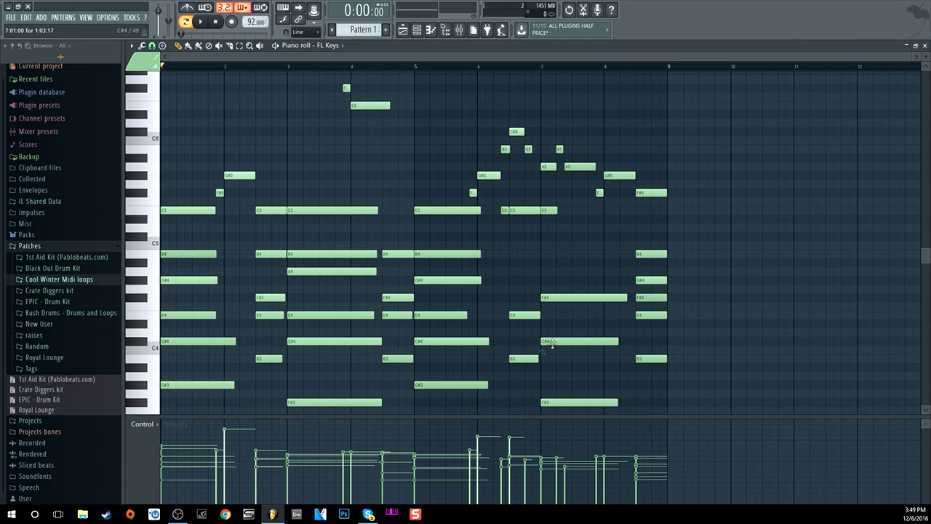
Open mixer Insert 1, where FL Keys is routed, and load VerbSuite Classics into its first effect slot
{"action": "left_click", "coordinate": [420, 31]}
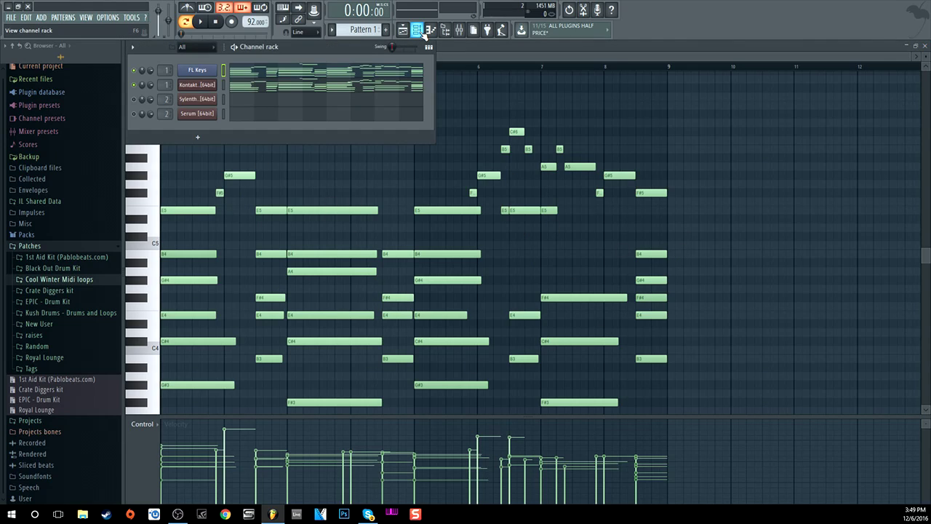
{"action": "double_click", "coordinate": [167, 67]}
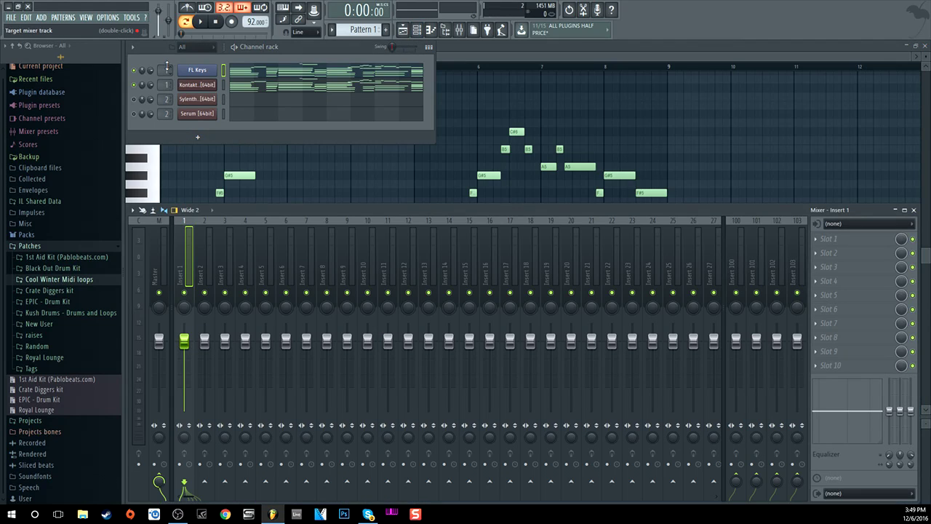
{"action": "left_click", "coordinate": [842, 241]}
{"action": "left_click", "coordinate": [874, 320]}
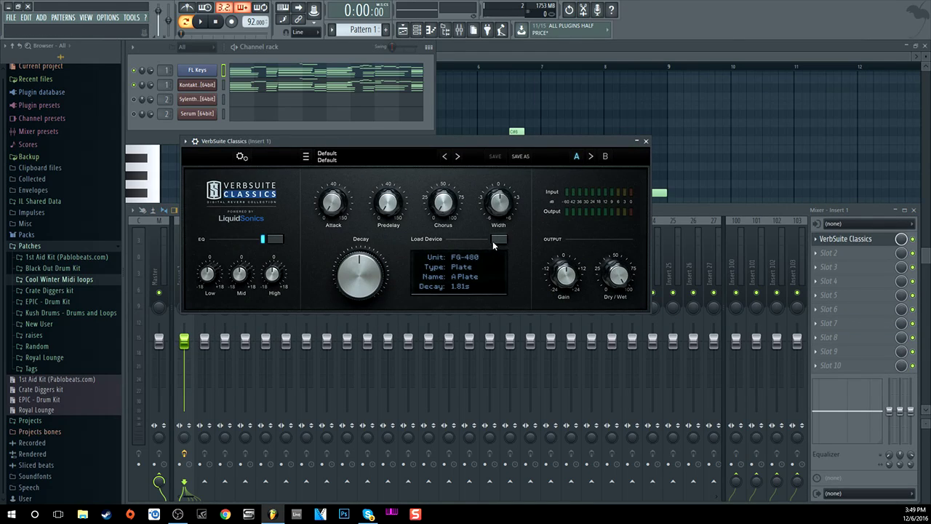
Load the Key Ambience preset from the Keys category in VerbSuite Classics and set Dry/Wet to 35.7%
{"action": "left_click", "coordinate": [347, 155]}
{"action": "mouse_move", "coordinate": [347, 194]}
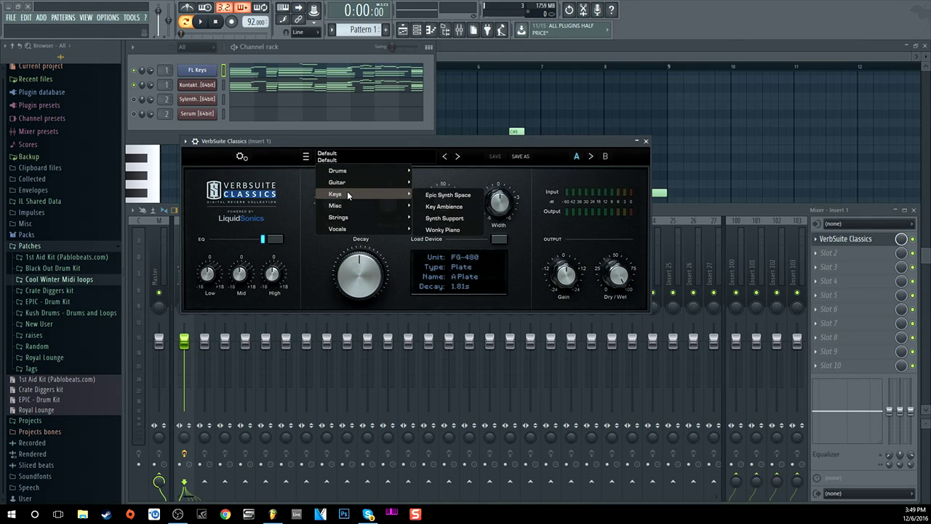
{"action": "left_click", "coordinate": [450, 206]}
{"action": "left_click_drag", "start_coordinate": [624, 273], "coordinate": [650, 366]}
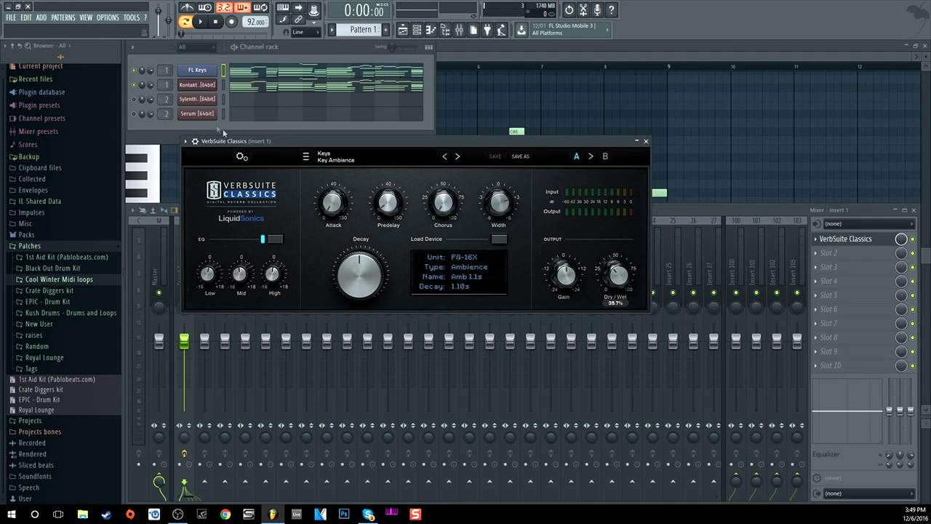
Audition the pattern through the reverb while setting its Dry/Wet to 30.0%, and stop playback
{"action": "left_click", "coordinate": [202, 24]}
{"action": "left_click_drag", "start_coordinate": [618, 269], "coordinate": [619, 278]}
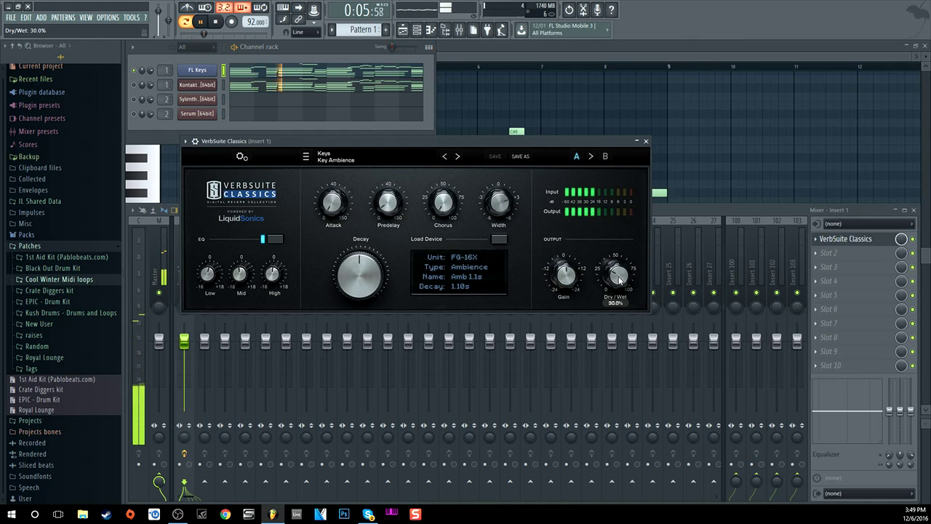
{"action": "left_click", "coordinate": [915, 245]}
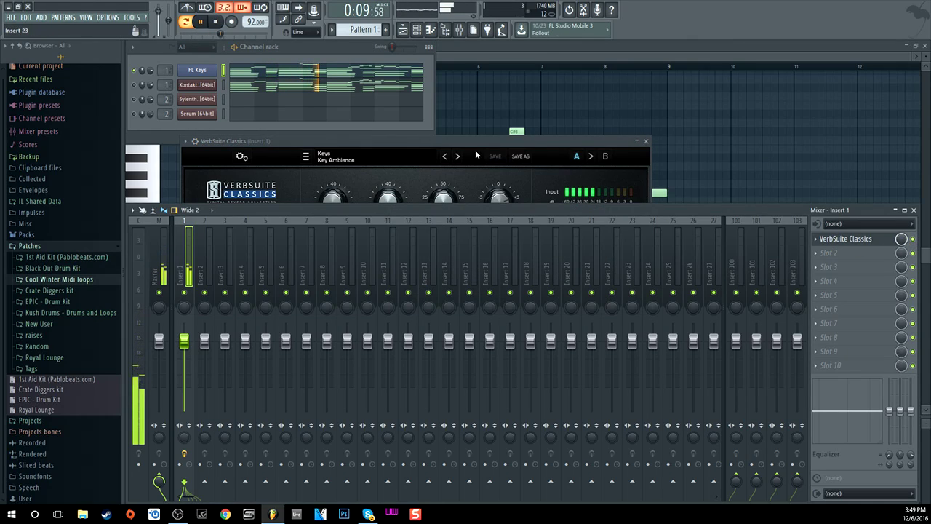
{"action": "key", "text": "space"}
Mute the FL Keys channel and play the pattern with Kontakt alone, showing the reverb window
{"action": "left_click", "coordinate": [135, 70]}
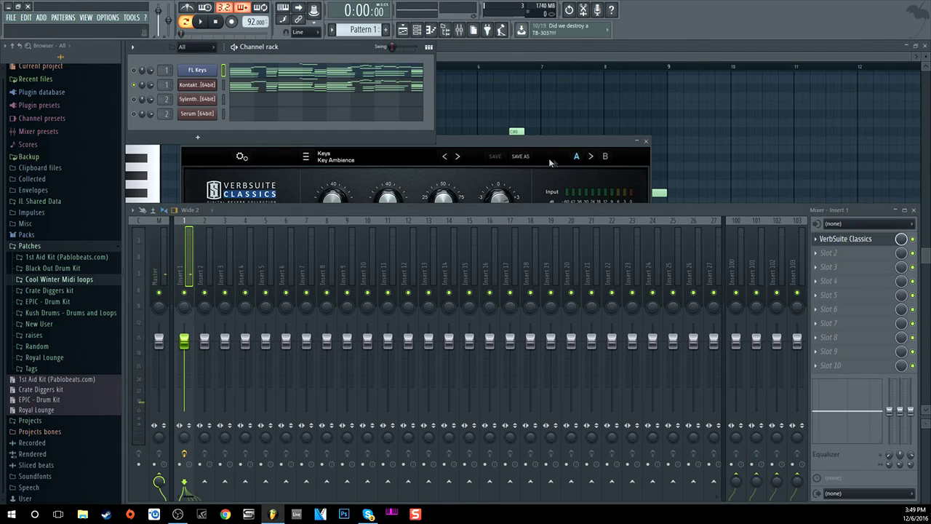
{"action": "left_click", "coordinate": [200, 22]}
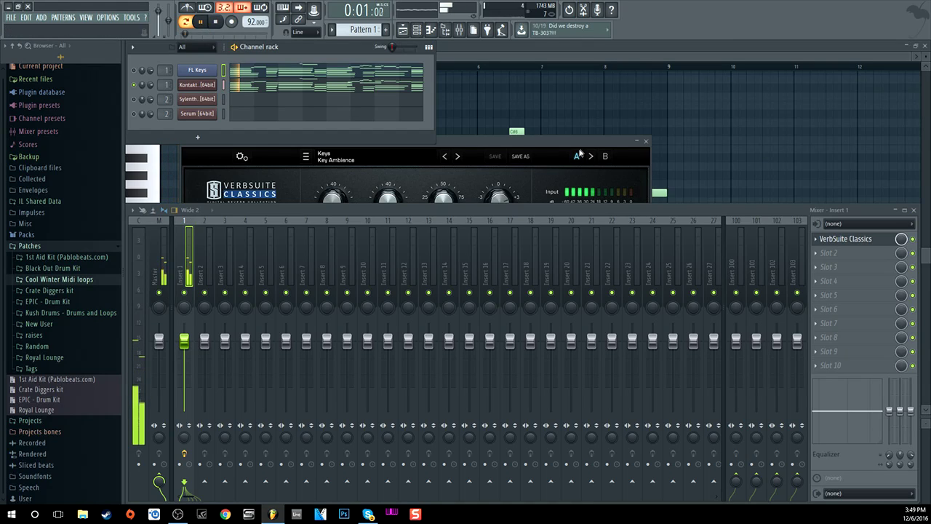
{"action": "left_click", "coordinate": [604, 190]}
Adjust the reverb's Dry/Wet mix and set its Chorus to 20.1% during playback, and close the reverb window
{"action": "mouse_move", "coordinate": [616, 272]}
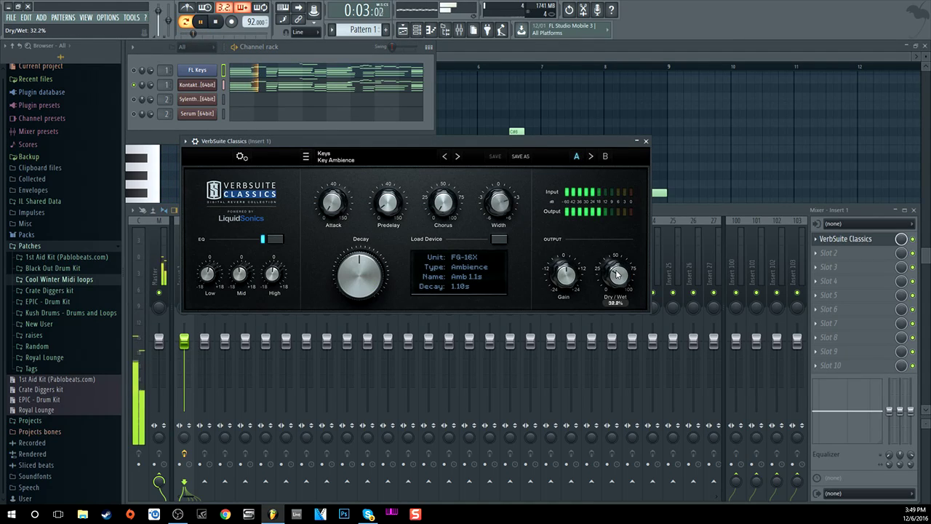
{"action": "left_click_drag", "start_coordinate": [615, 275], "coordinate": [591, 280]}
{"action": "left_click_drag", "start_coordinate": [441, 207], "coordinate": [434, 177]}
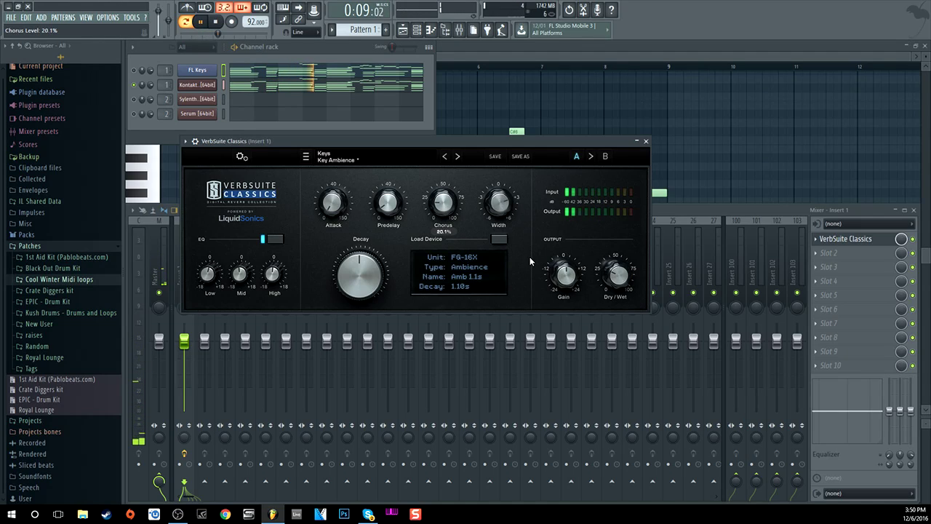
{"action": "left_click", "coordinate": [645, 140]}
{"action": "key", "text": "space"}
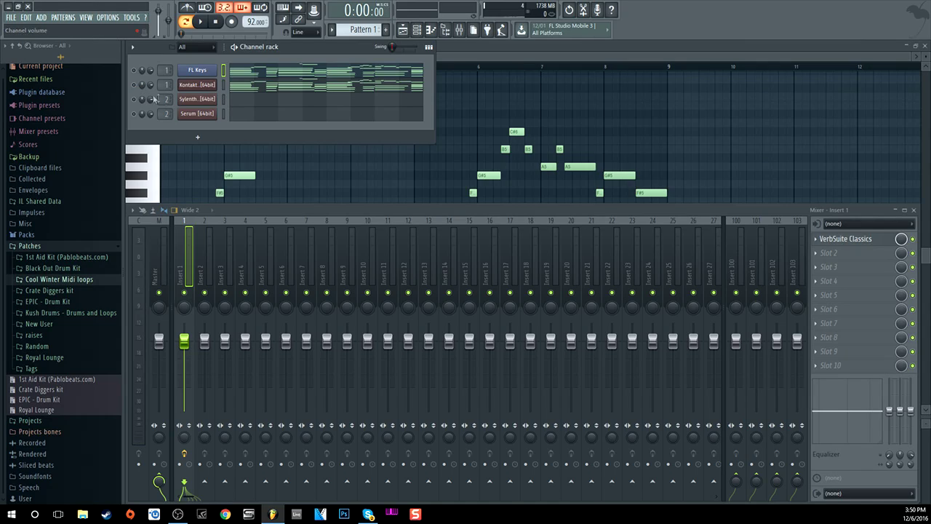
Draw a Sylenth1 bassline in the piano roll with consecutive two-bar notes E4, C#4, G#3 and F#3, following the ghost notes
{"action": "left_click", "coordinate": [194, 101]}
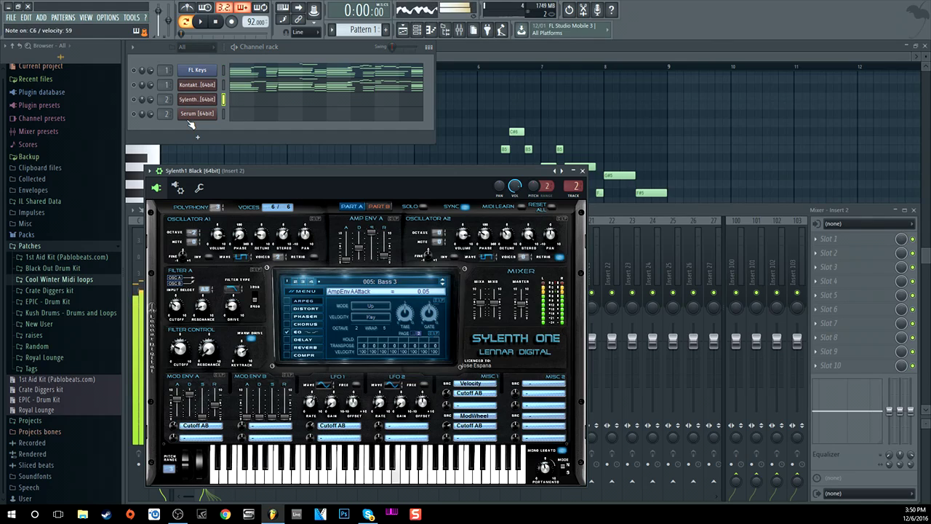
{"action": "left_click", "coordinate": [244, 102]}
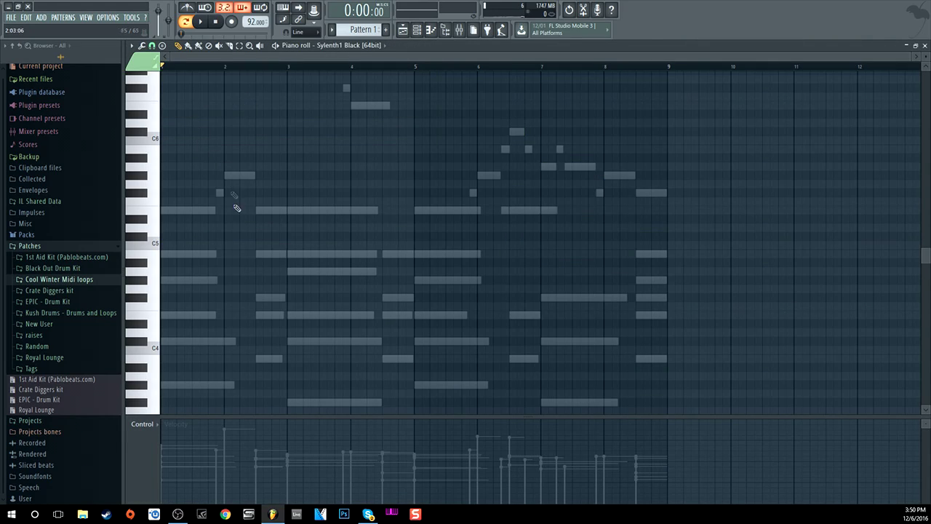
{"action": "left_click", "coordinate": [166, 317]}
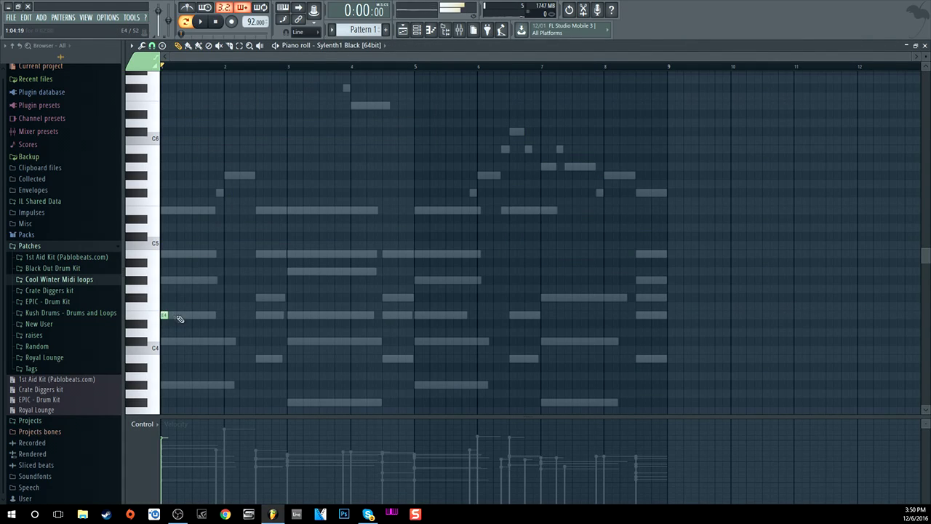
{"action": "left_click_drag", "start_coordinate": [170, 317], "coordinate": [274, 317]}
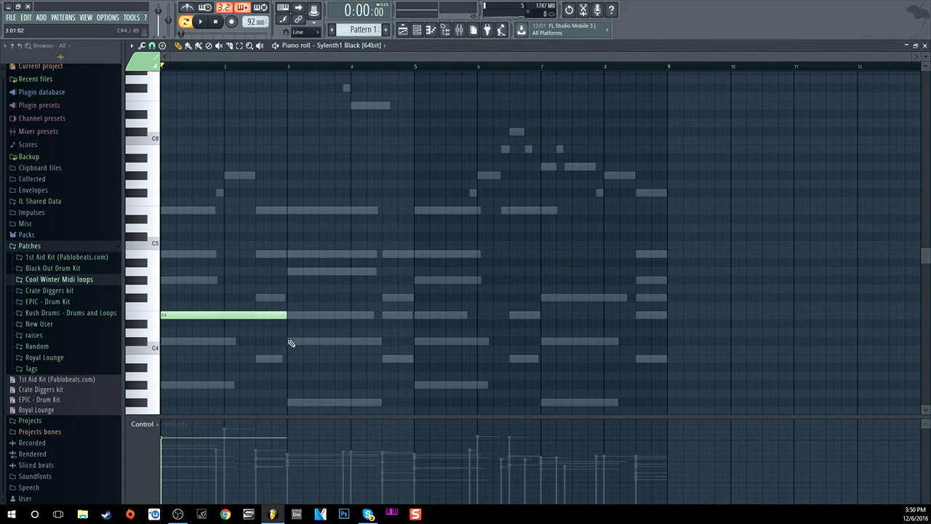
{"action": "left_click", "coordinate": [291, 342]}
{"action": "left_click", "coordinate": [425, 386]}
{"action": "left_click", "coordinate": [545, 401]}
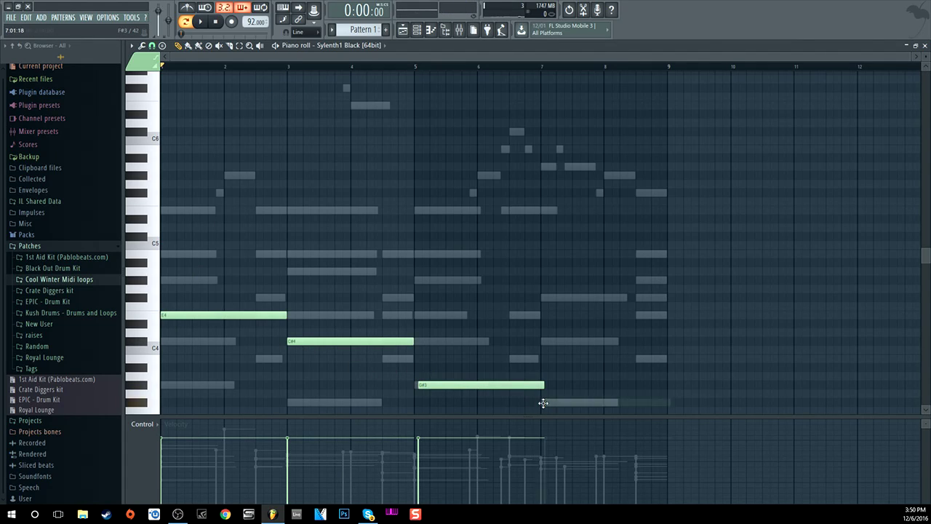
{"action": "left_click_drag", "start_coordinate": [547, 402], "coordinate": [543, 402]}
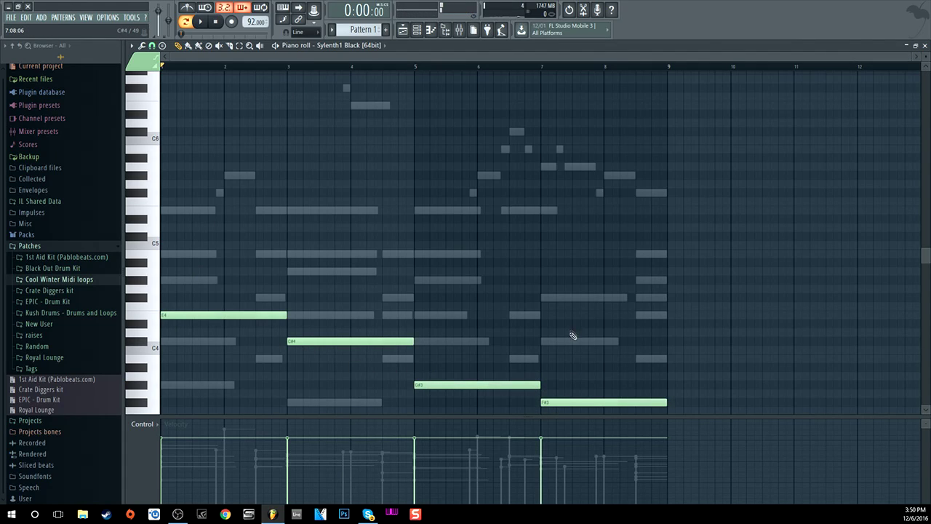
Transpose the four Sylenth1 notes up one octave and audition them from the channel rack
{"action": "key", "text": "ctrl+Up"}
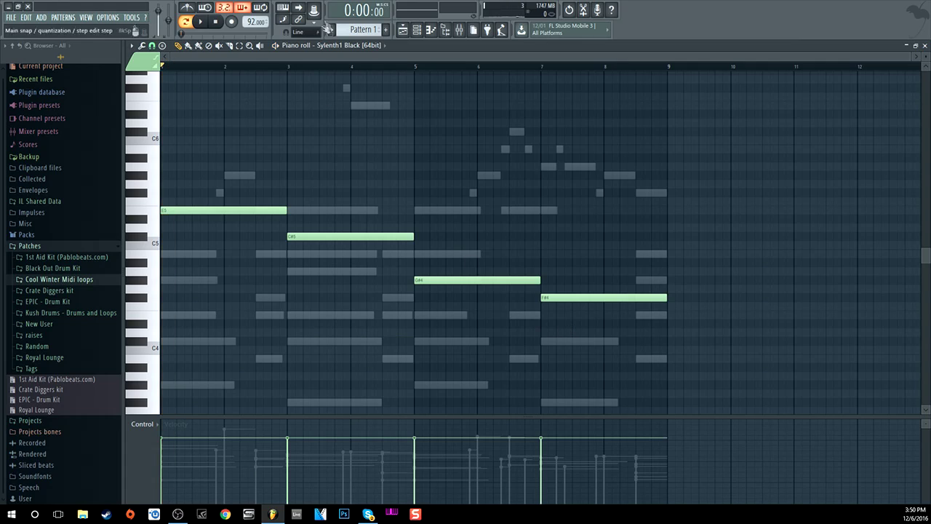
{"action": "left_click", "coordinate": [419, 30]}
{"action": "key", "text": "space"}
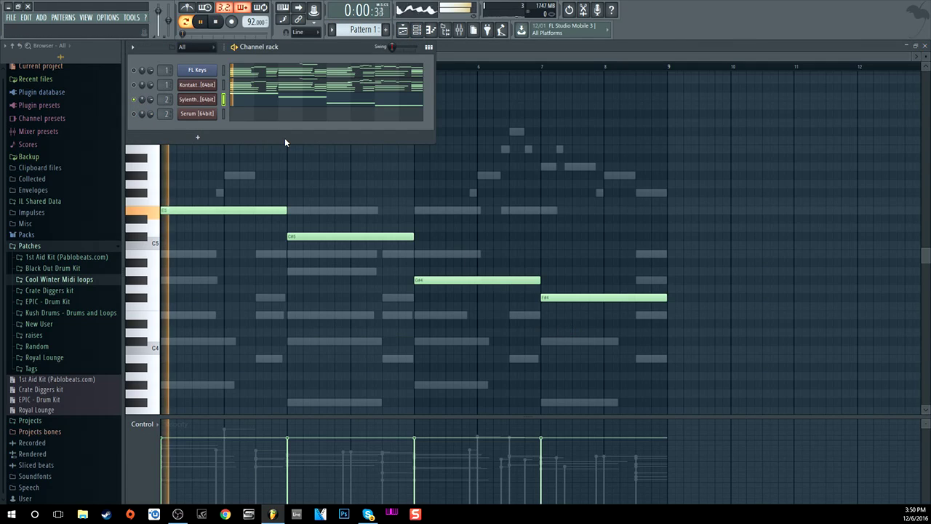
{"action": "key", "text": "space"}
Copy the Sylenth1 channel's notes and paste them into the Serum channel
{"action": "right_click", "coordinate": [221, 115]}
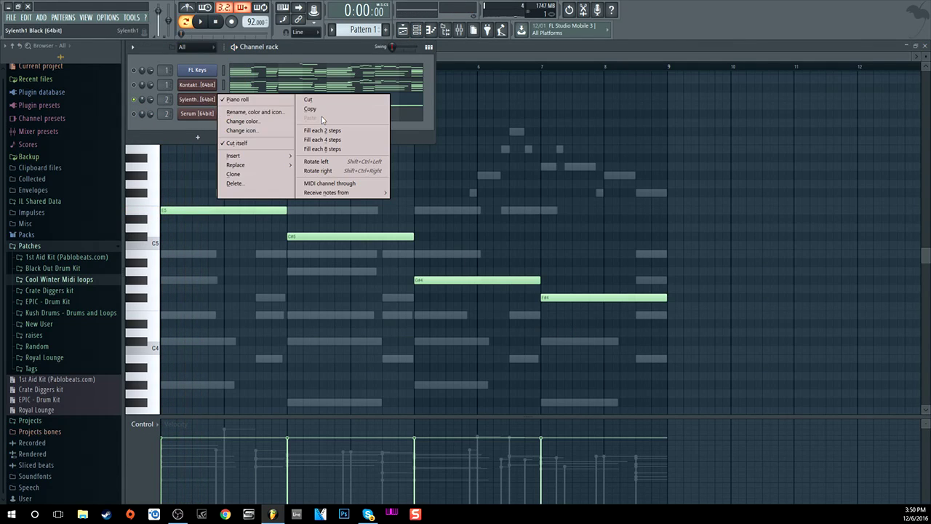
{"action": "key", "text": "Escape"}
{"action": "right_click", "coordinate": [221, 109]}
{"action": "left_click", "coordinate": [311, 132]}
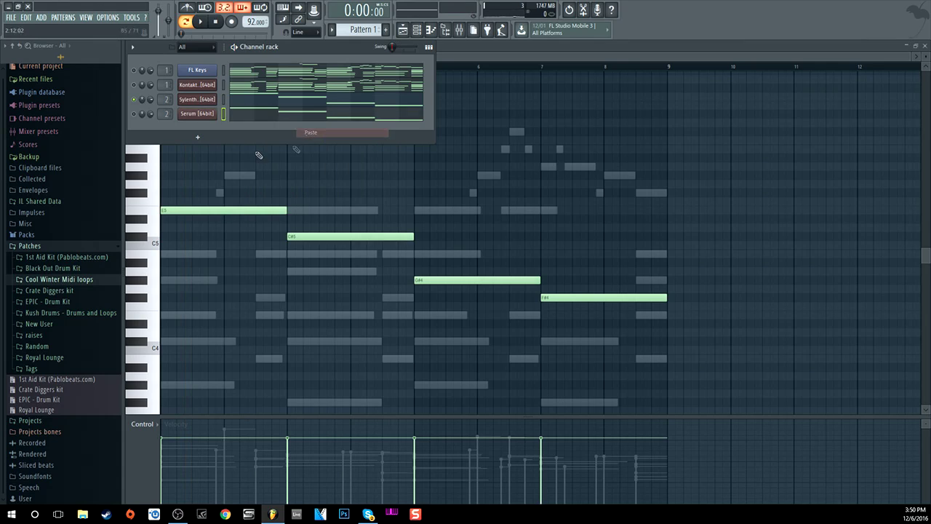
Transpose Serum's pasted notes down one octave in the piano roll and return to the channel rack
{"action": "left_click", "coordinate": [267, 116]}
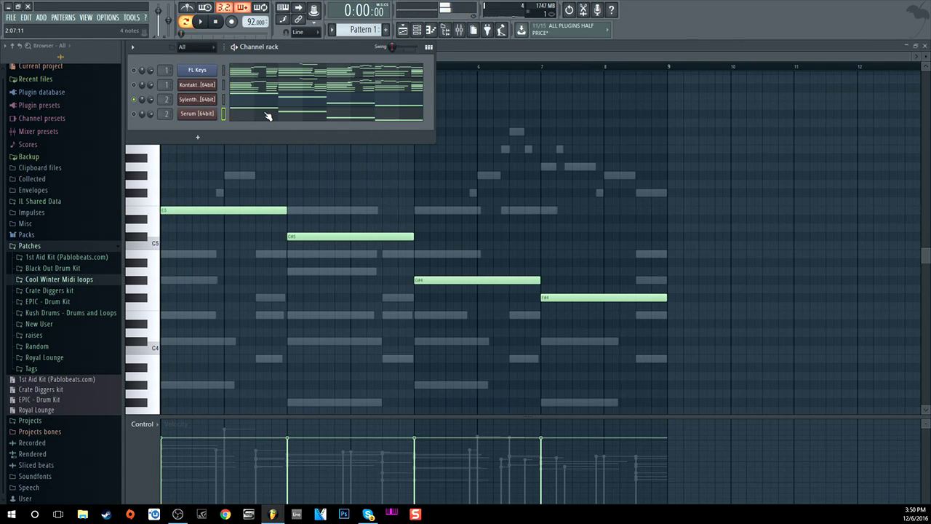
{"action": "key", "text": "F6"}
{"action": "key", "text": "F7"}
{"action": "key", "text": "F7"}
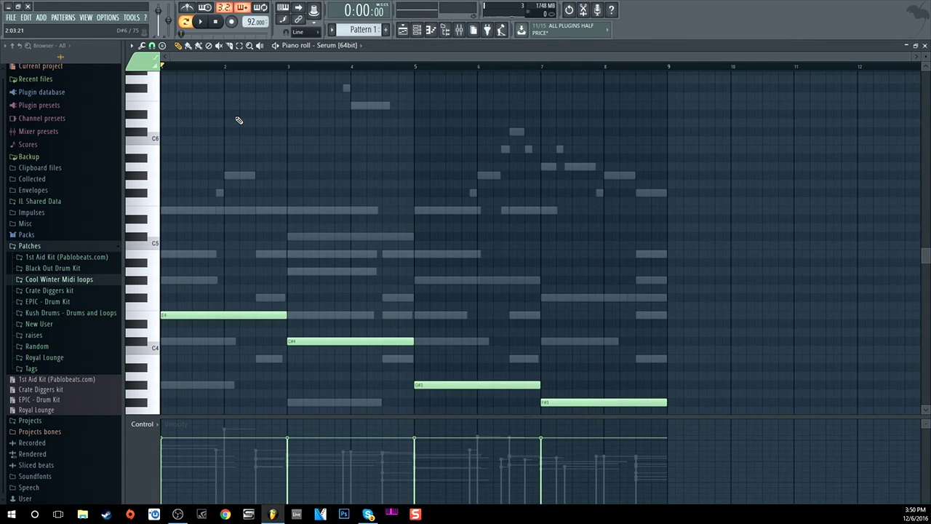
{"action": "key", "text": "F6"}
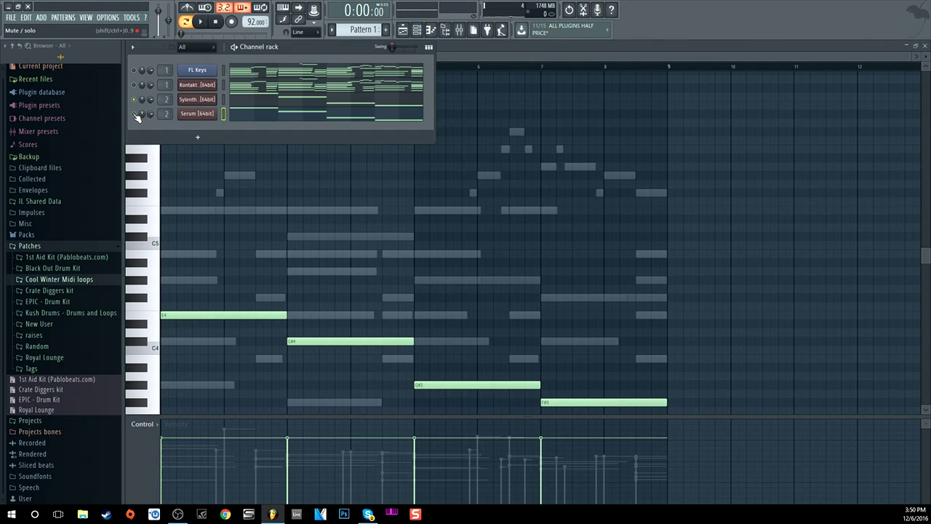
Enable the Serum channel and audition it together with Sylenth1
{"action": "left_click", "coordinate": [134, 114]}
{"action": "key", "text": "space"}
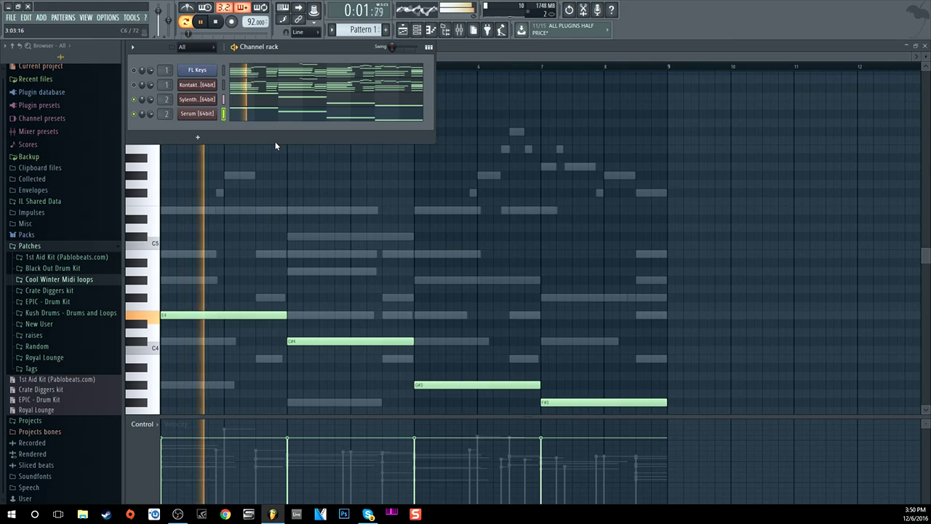
{"action": "key", "text": "space"}
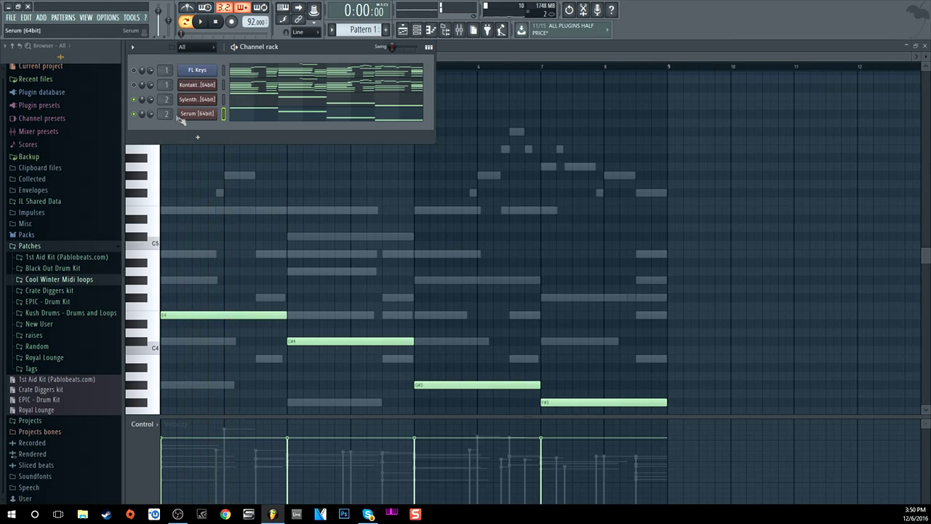
Load Fruity parametric EQ 2 into the first effect slot of the mixer's Master track
{"action": "left_click", "coordinate": [459, 29]}
{"action": "left_click", "coordinate": [159, 251]}
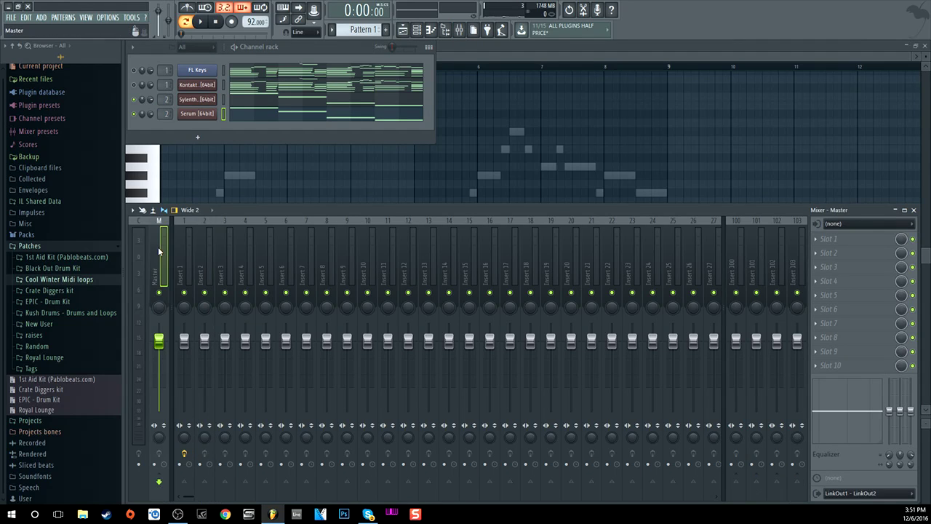
{"action": "left_click", "coordinate": [819, 242]}
{"action": "left_click", "coordinate": [561, 135]}
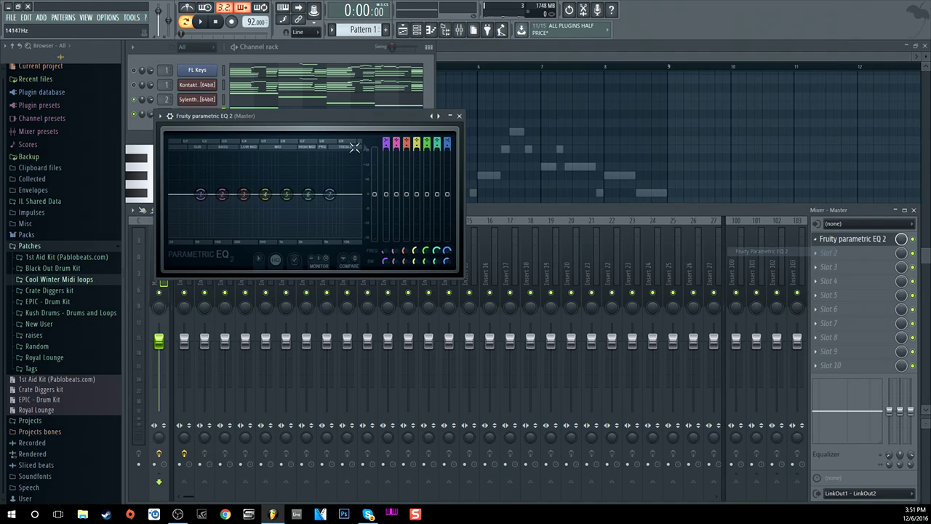
Detach the Fruity parametric EQ 2 window, enlarge it, and place it just below the channel rack
{"action": "left_click", "coordinate": [161, 116]}
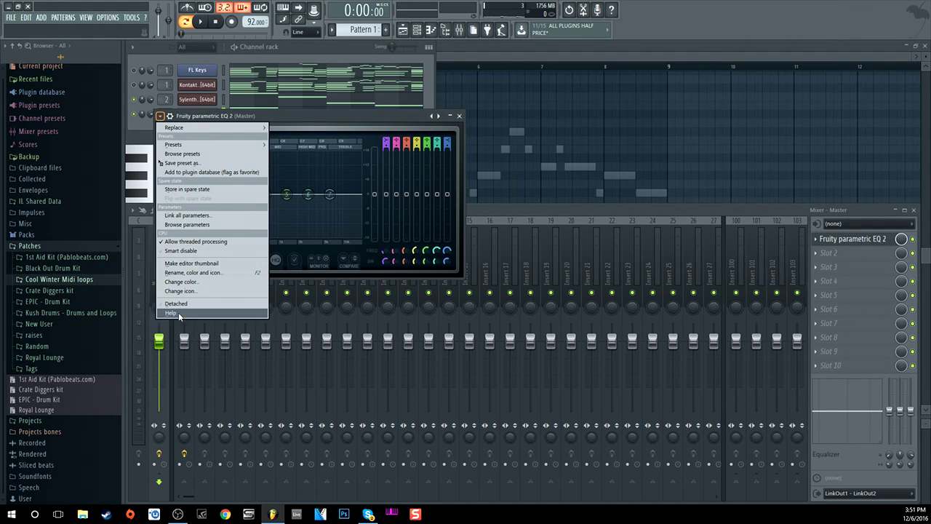
{"action": "left_click", "coordinate": [178, 303]}
{"action": "left_click_drag", "start_coordinate": [458, 271], "coordinate": [713, 415]}
{"action": "left_click_drag", "start_coordinate": [463, 119], "coordinate": [509, 152]}
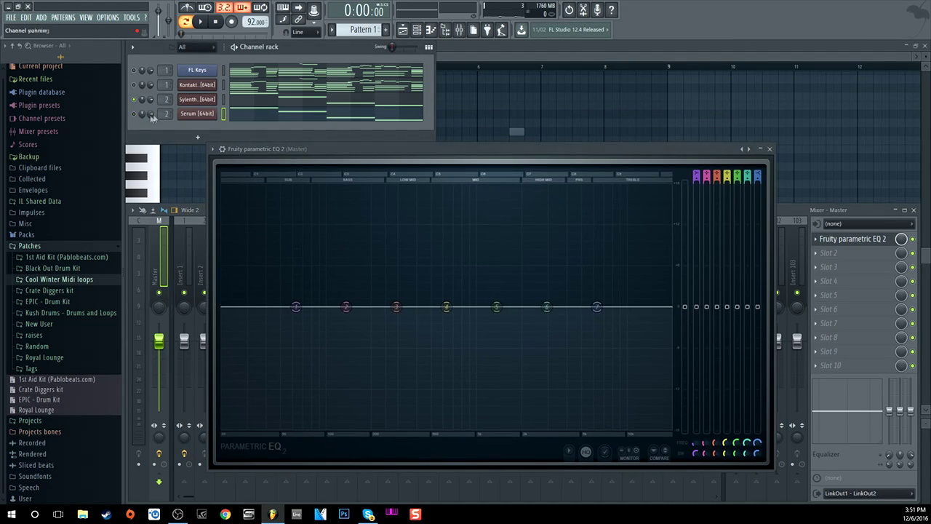
Compare the EQ spectrum of Sylenth1 alone with that of Serum alone, and open Serum's notes in the piano roll
{"action": "key", "text": "space"}
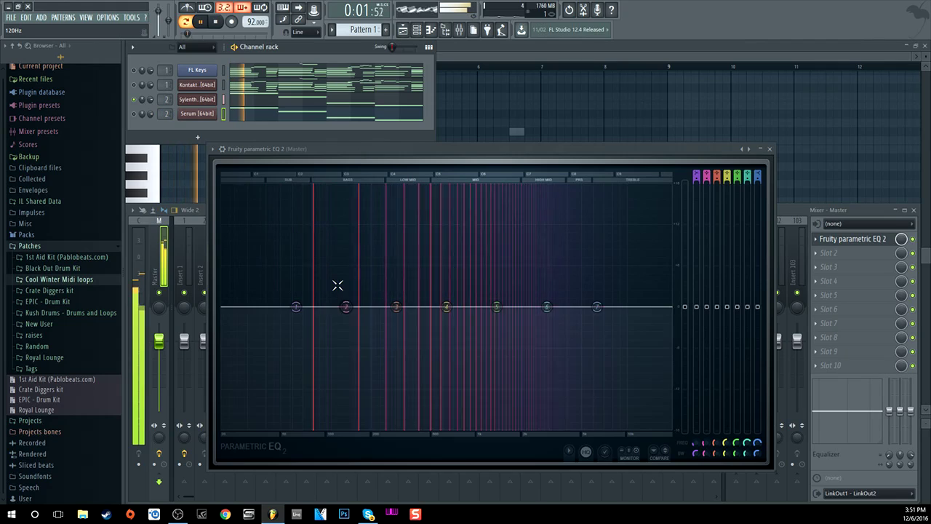
{"action": "key", "text": "space"}
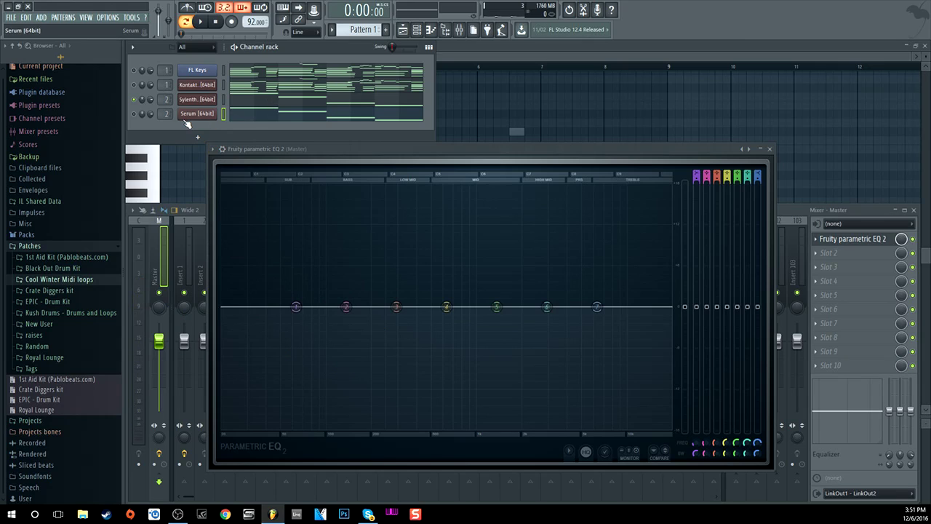
{"action": "key", "text": "space"}
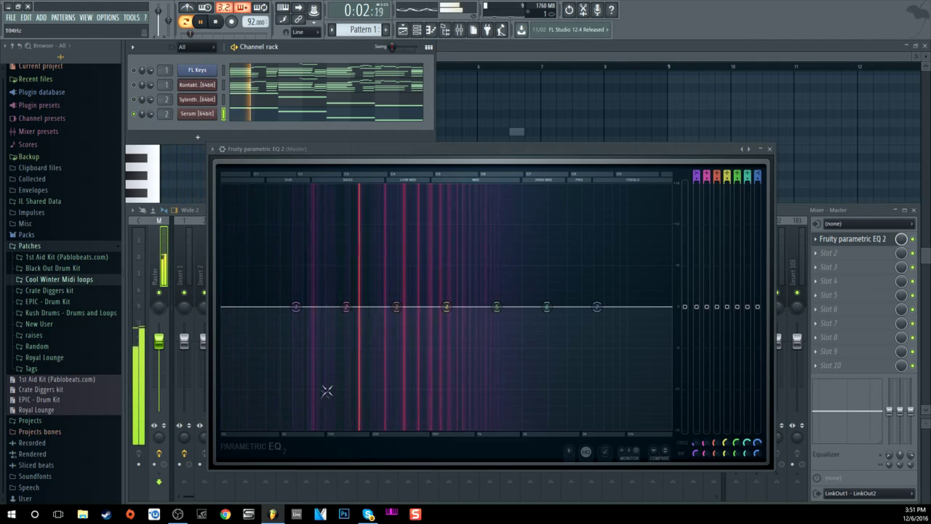
{"action": "key", "text": "space"}
{"action": "left_click", "coordinate": [297, 118]}
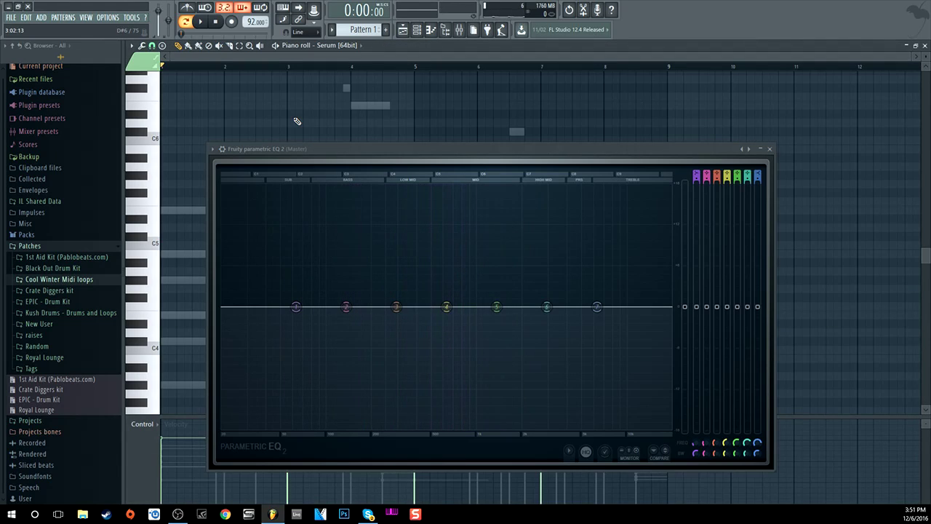
Play Sylenth1 and Serum together and examine their combined spectrum in Fruity parametric EQ 2
{"action": "key", "text": "space"}
{"action": "left_click", "coordinate": [421, 30]}
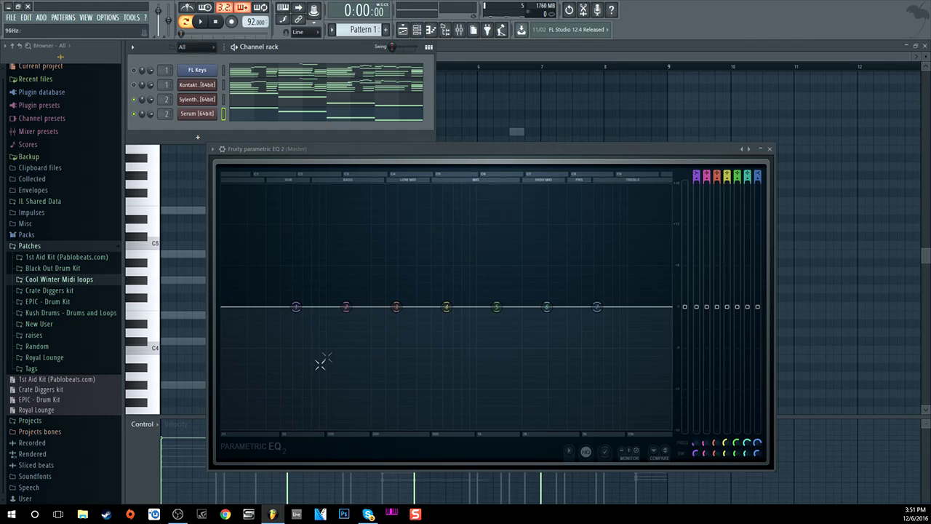
{"action": "key", "text": "space"}
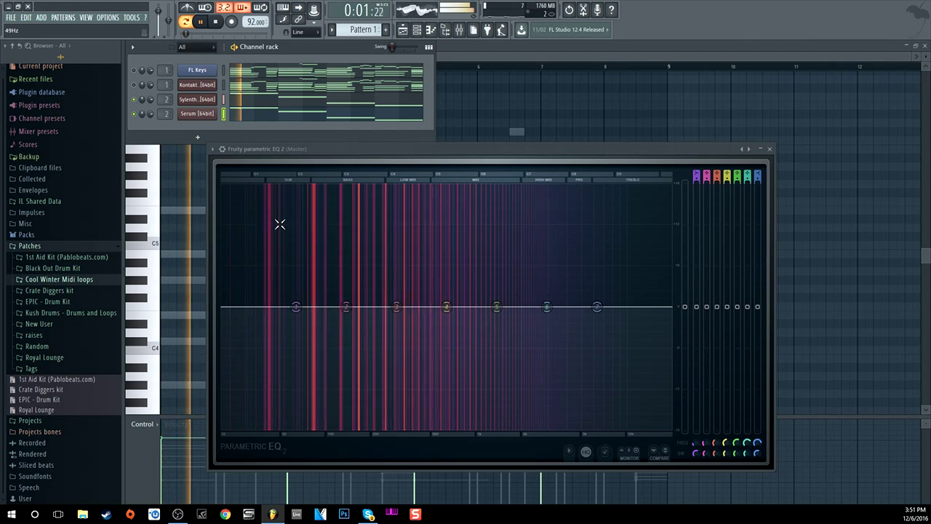
{"action": "left_click", "coordinate": [222, 24]}
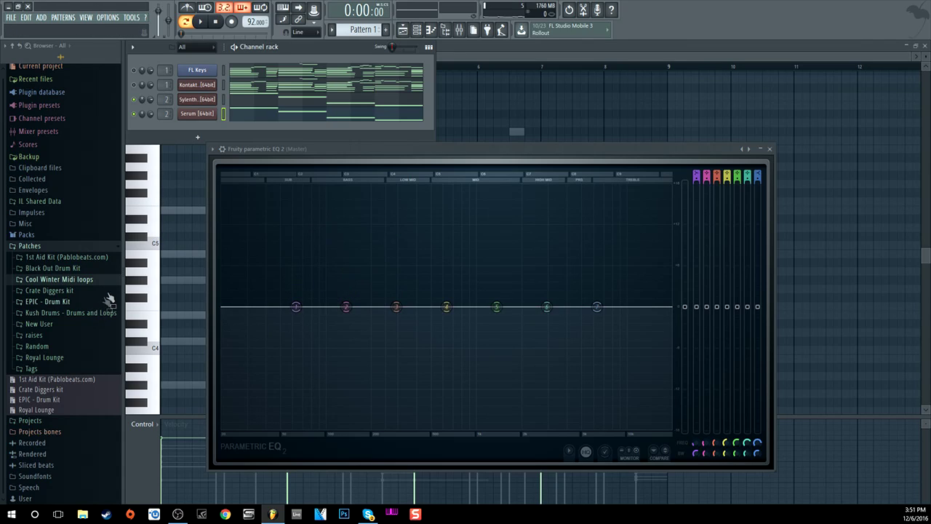
Add another Sylenth1 Black channel to the channel rack, and close the Fruity parametric EQ 2 window and the new synth's window
{"action": "left_click", "coordinate": [197, 137]}
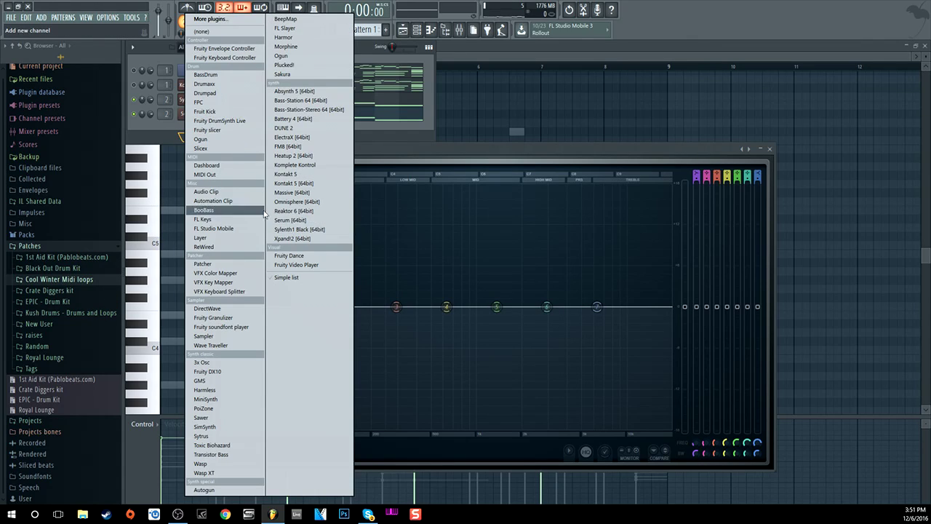
{"action": "left_click", "coordinate": [299, 229]}
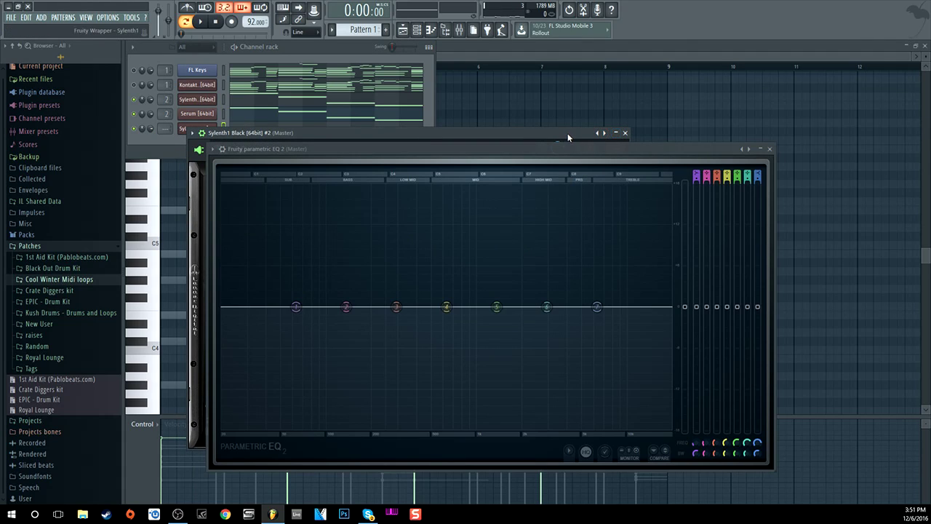
{"action": "left_click", "coordinate": [768, 149]}
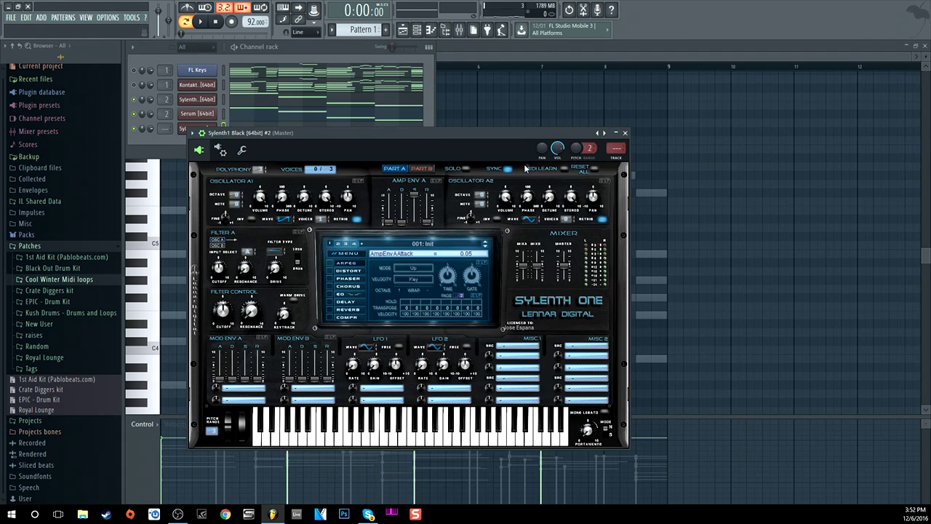
{"action": "left_click", "coordinate": [624, 133]}
Replace the second Sylenth1 channel with Serum and move its window just below the channel rack
{"action": "right_click", "coordinate": [208, 128]}
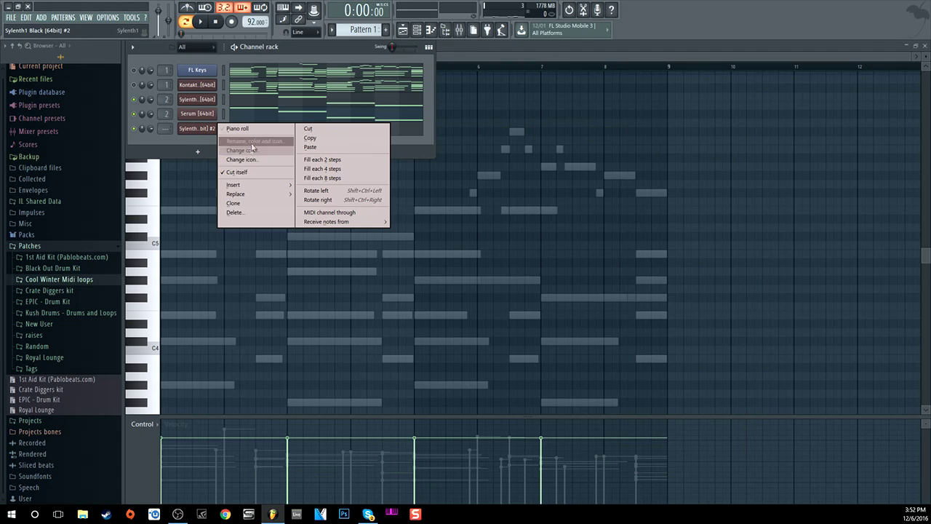
{"action": "mouse_move", "coordinate": [236, 193]}
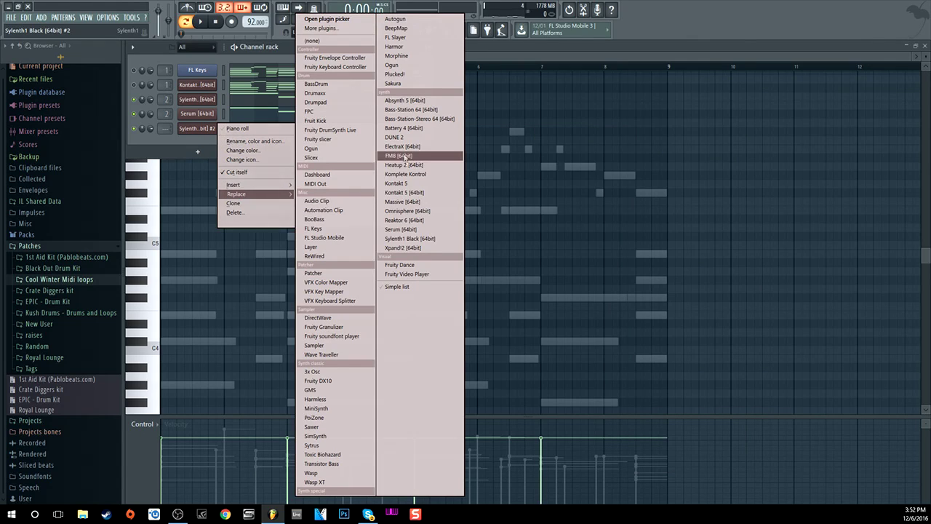
{"action": "left_click", "coordinate": [404, 229]}
{"action": "left_click_drag", "start_coordinate": [557, 131], "coordinate": [211, 113]}
Load the user preset BASS - 808 Nebula from SPACE SAUCE SERUM BANK into the second Serum, and close its window
{"action": "left_click", "coordinate": [395, 151]}
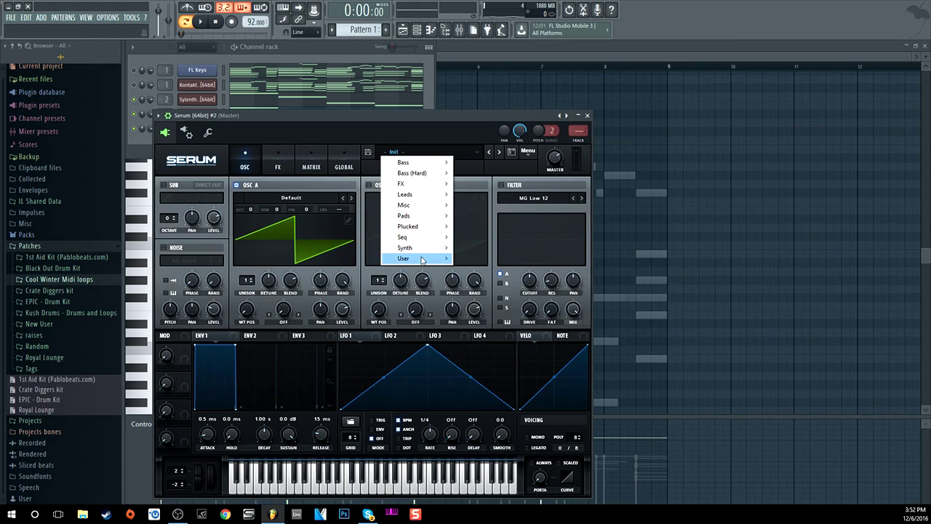
{"action": "mouse_move", "coordinate": [422, 260]}
{"action": "mouse_move", "coordinate": [497, 301]}
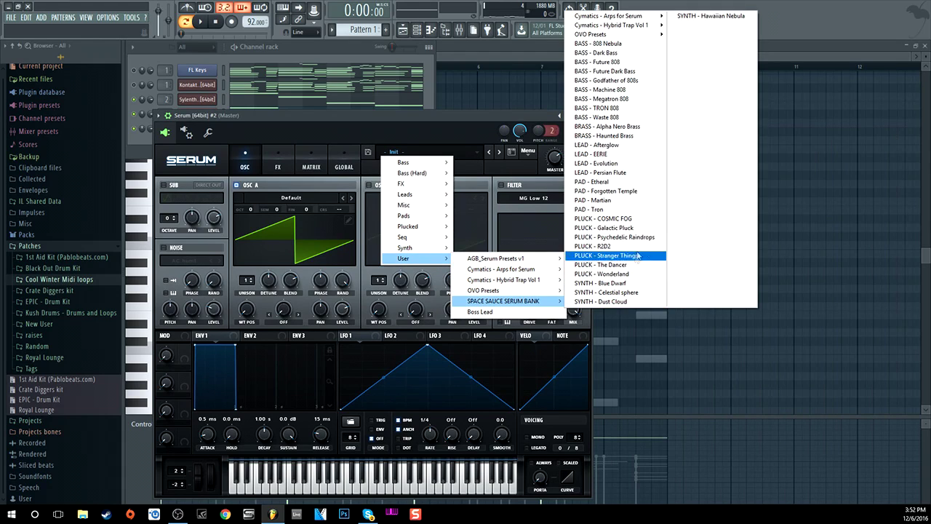
{"action": "left_click", "coordinate": [617, 44]}
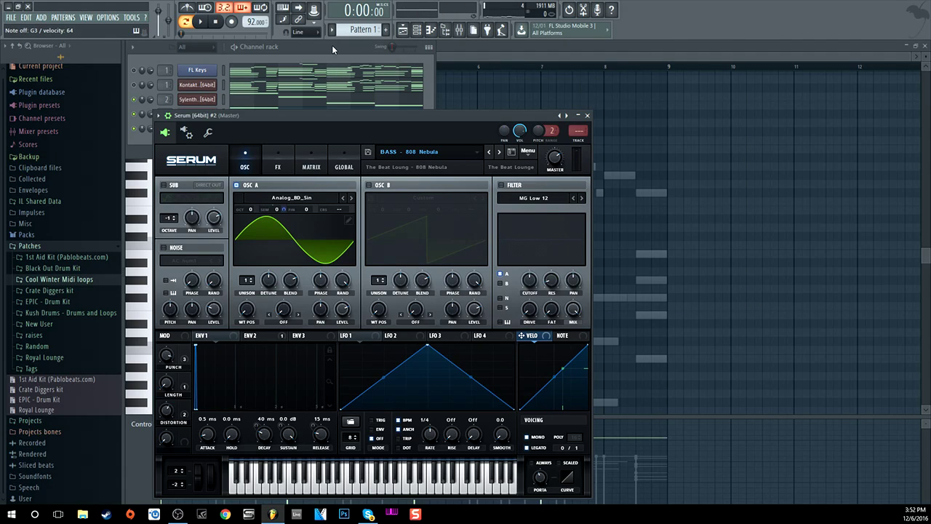
{"action": "left_click", "coordinate": [587, 116]}
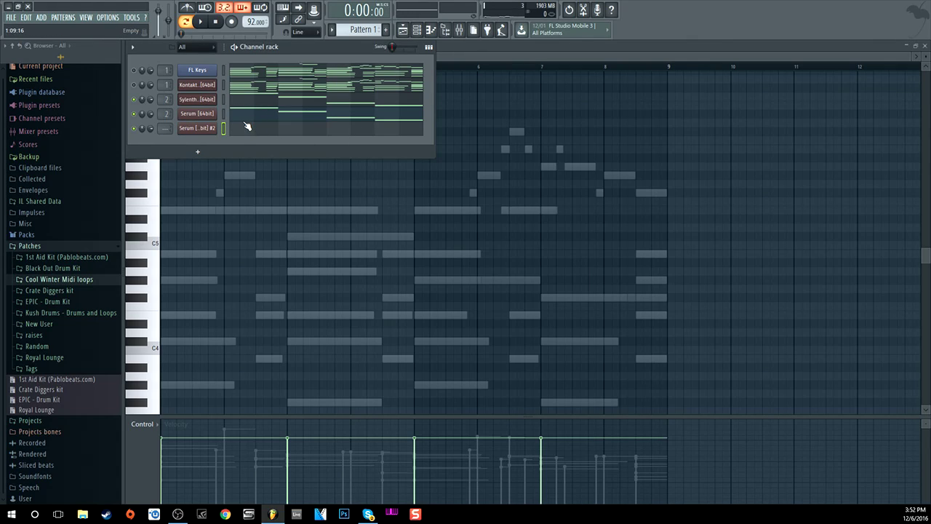
Audition the pattern briefly and delete the second Serum channel from the channel rack
{"action": "left_click", "coordinate": [203, 23]}
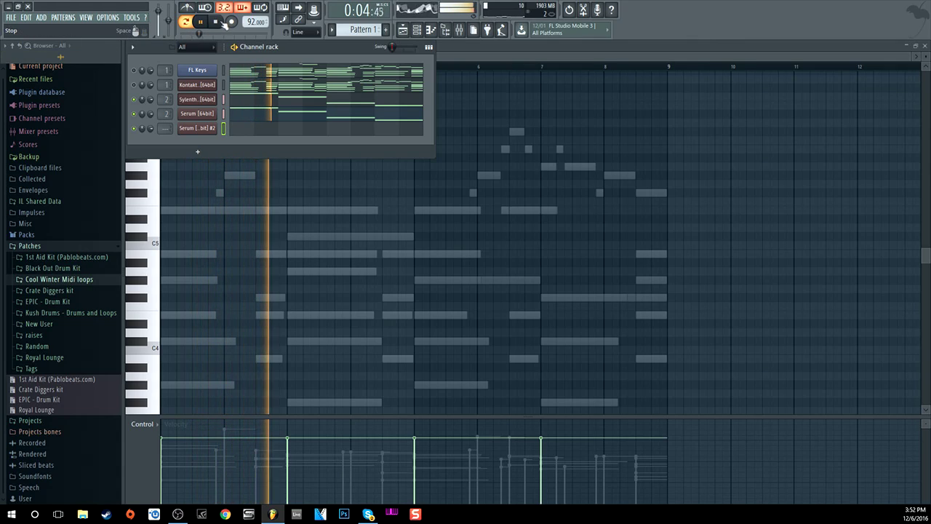
{"action": "left_click", "coordinate": [218, 22]}
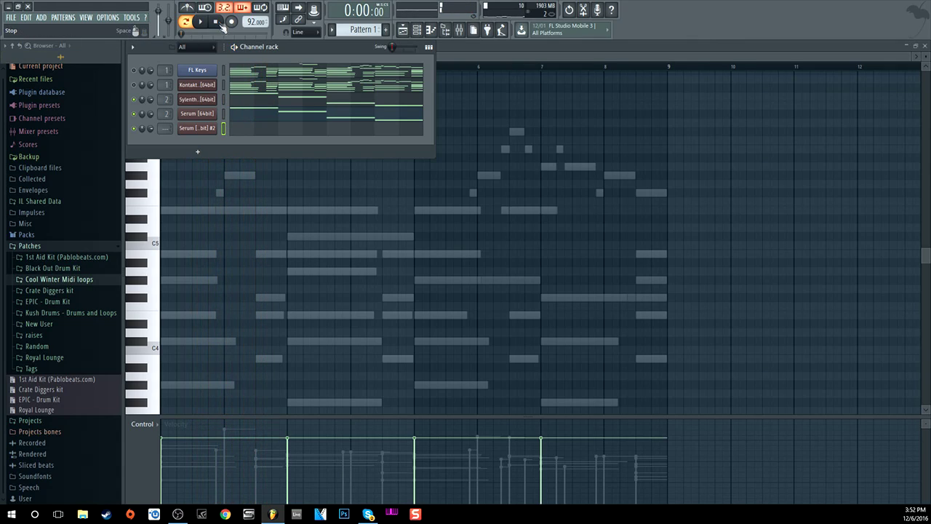
{"action": "right_click", "coordinate": [196, 135]}
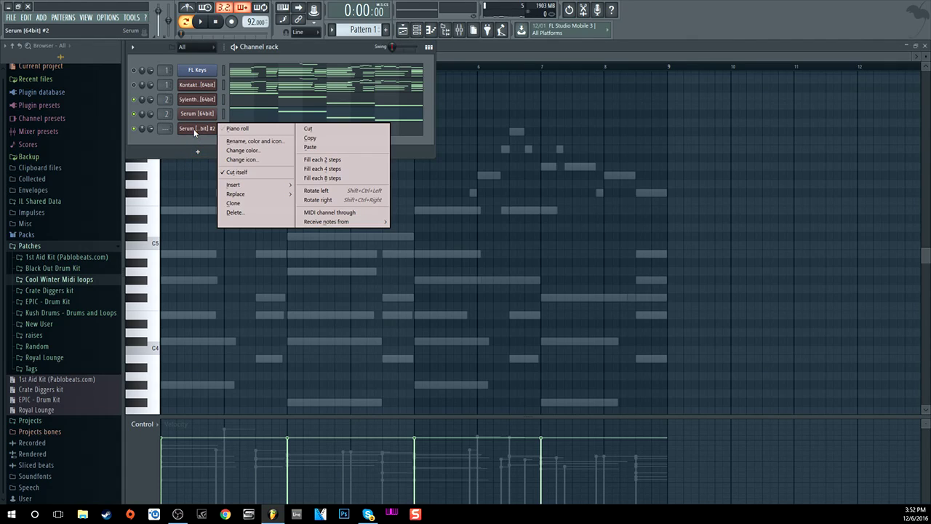
{"action": "left_click", "coordinate": [234, 211]}
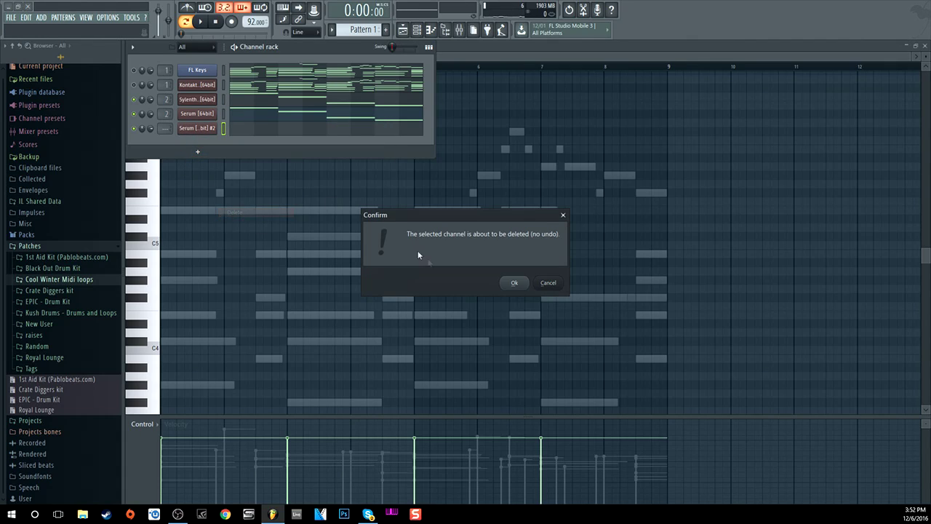
{"action": "left_click", "coordinate": [512, 283]}
View the Sylenth1 Bass 3 and Serum Dark Bass patches, and close the plugin windows
{"action": "left_click", "coordinate": [203, 100]}
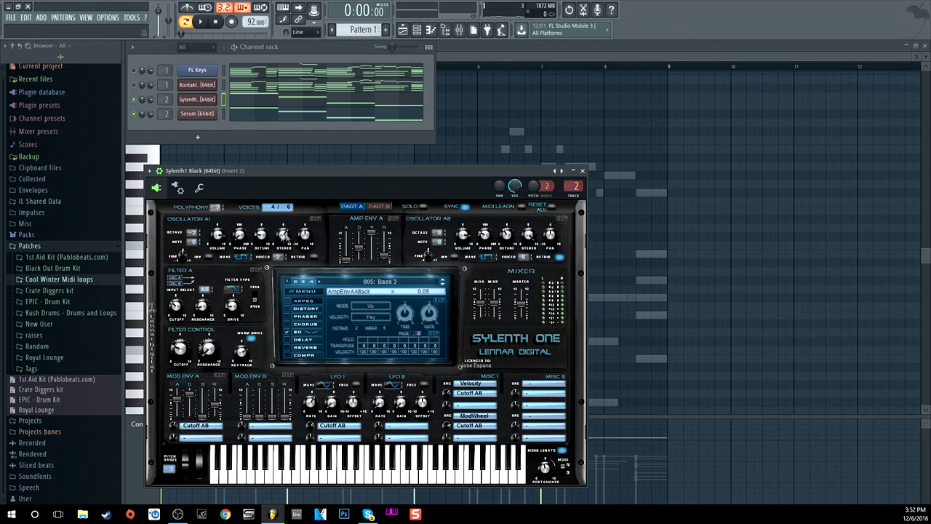
{"action": "left_click", "coordinate": [211, 115]}
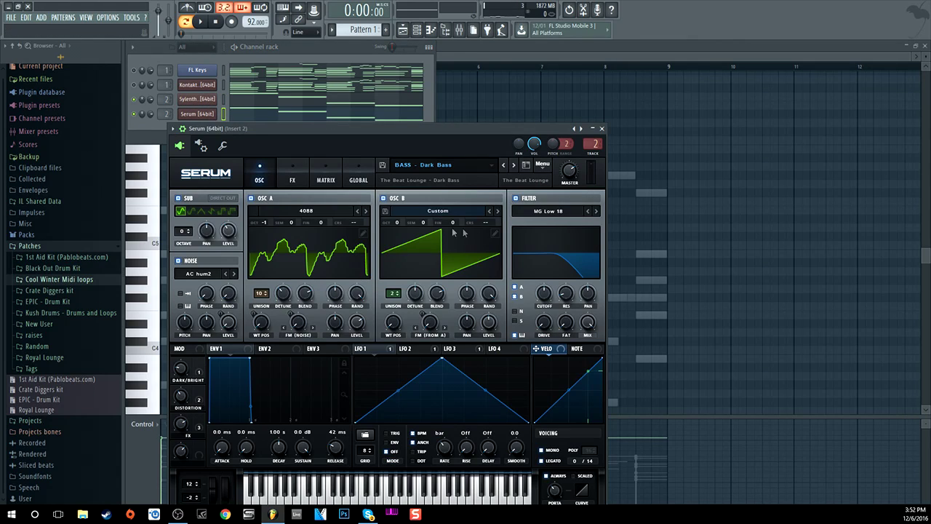
{"action": "left_click", "coordinate": [327, 48]}
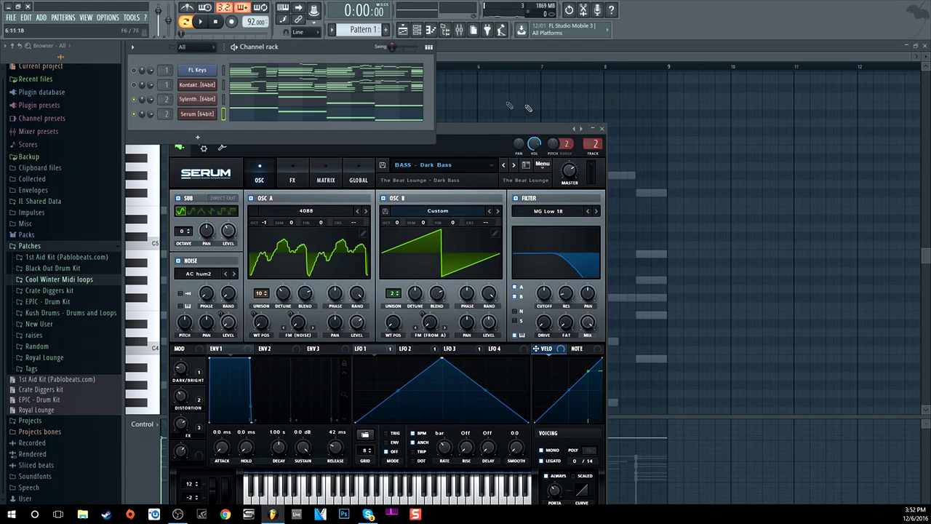
{"action": "left_click", "coordinate": [602, 129]}
{"action": "left_click", "coordinate": [602, 129]}
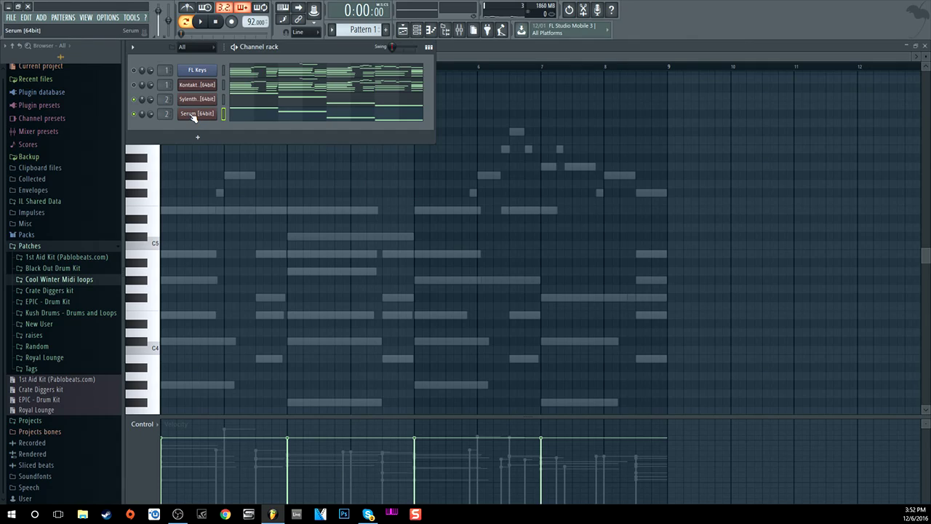
Transpose all of Sylenth1's bass notes up two octaves in the piano roll and play them back briefly
{"action": "left_click", "coordinate": [282, 104]}
{"action": "key", "text": "ctrl+Up"}
{"action": "key", "text": "ctrl+Up"}
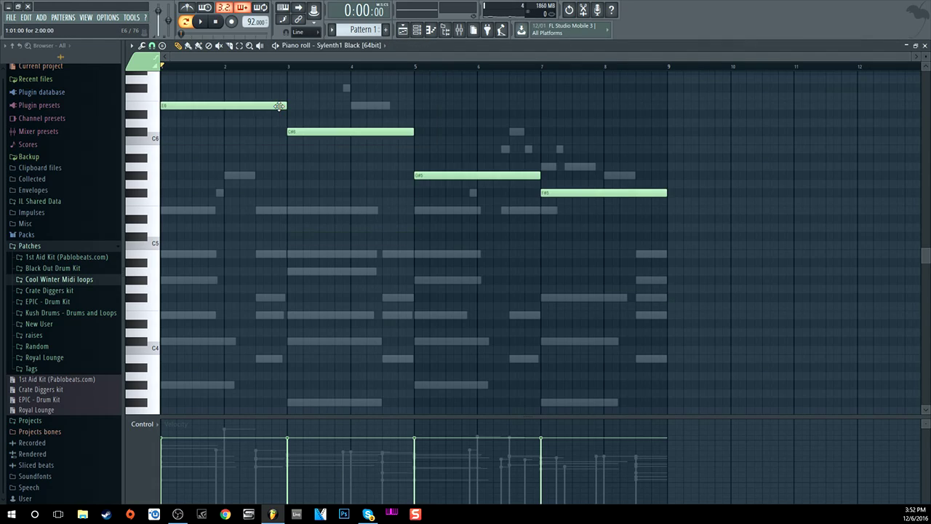
{"action": "scroll", "coordinate": [235, 224], "scroll_direction": "up", "scroll_amount": 3}
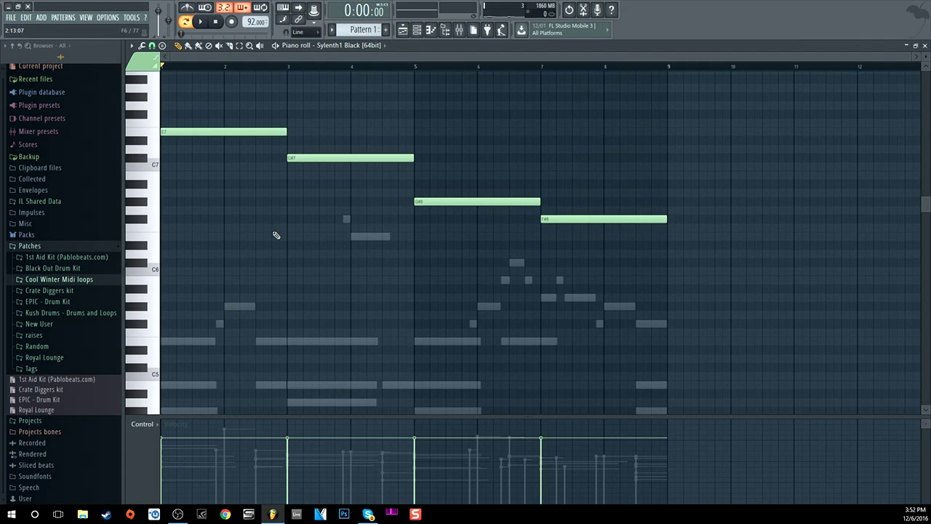
{"action": "key", "text": "space"}
{"action": "key", "text": "space"}
Lower the Sylenth1 channel's volume to about 27% during playback and audition the layered bassline again
{"action": "left_click", "coordinate": [418, 29]}
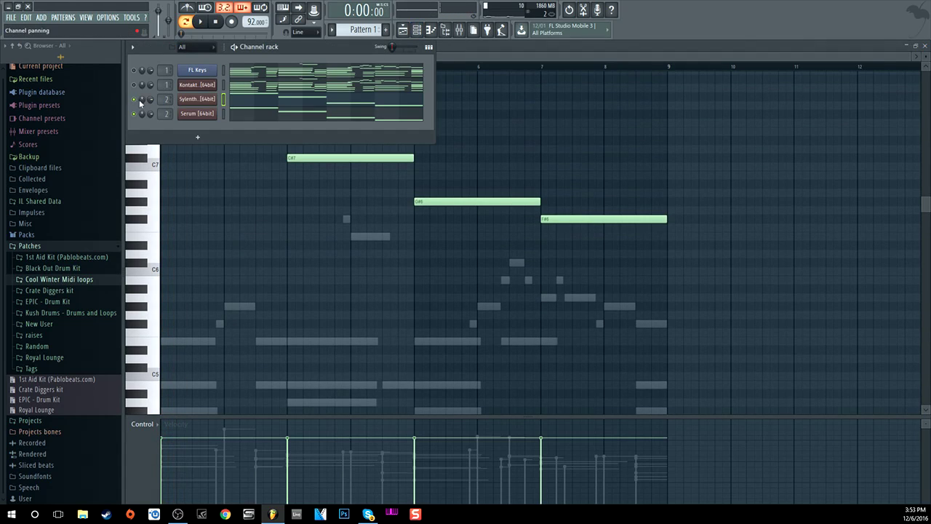
{"action": "key", "text": "space"}
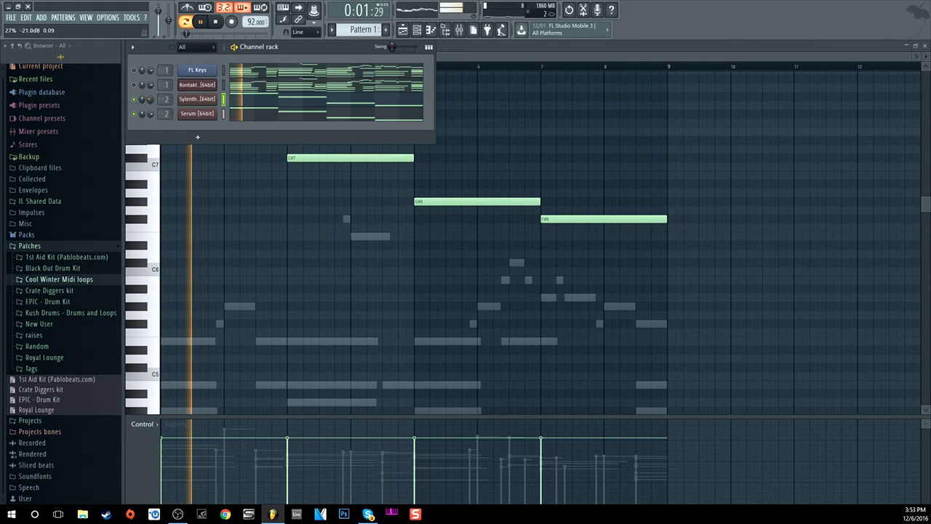
{"action": "key", "text": "space"}
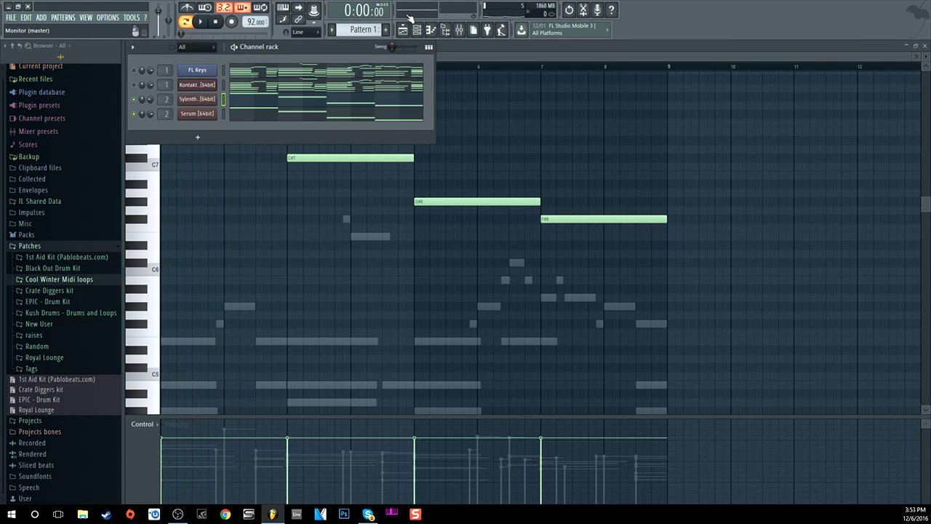
{"action": "key", "text": "space"}
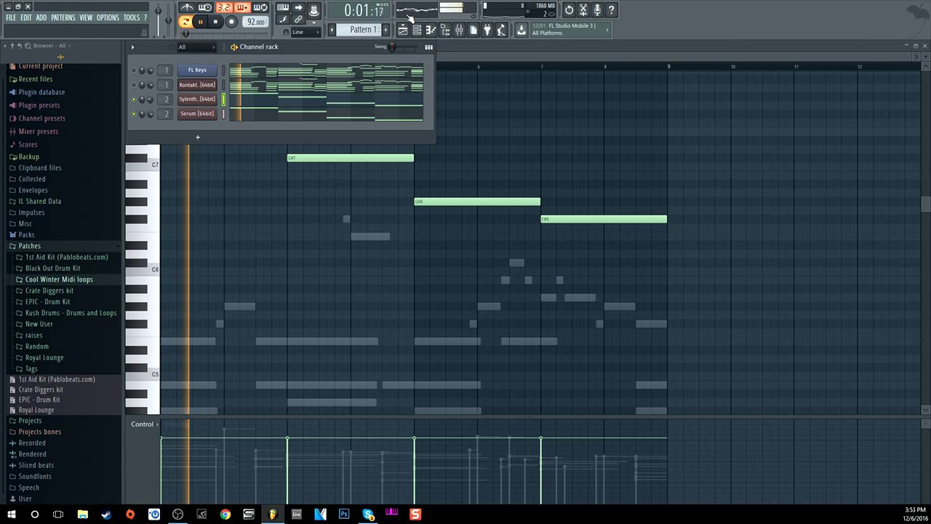
{"action": "key", "text": "space"}
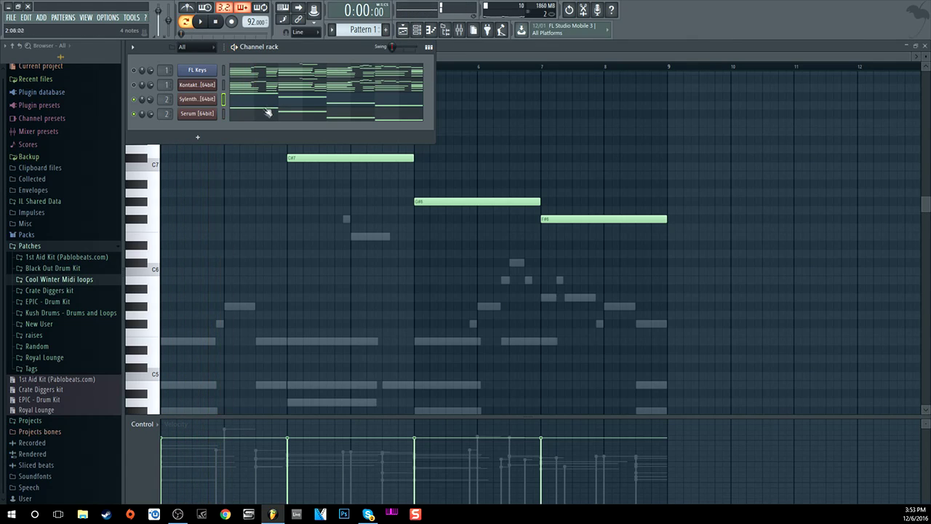
Open Serum's notes in the piano roll and audition the loop with the channel rack in view
{"action": "left_click", "coordinate": [267, 111]}
{"action": "key", "text": "space"}
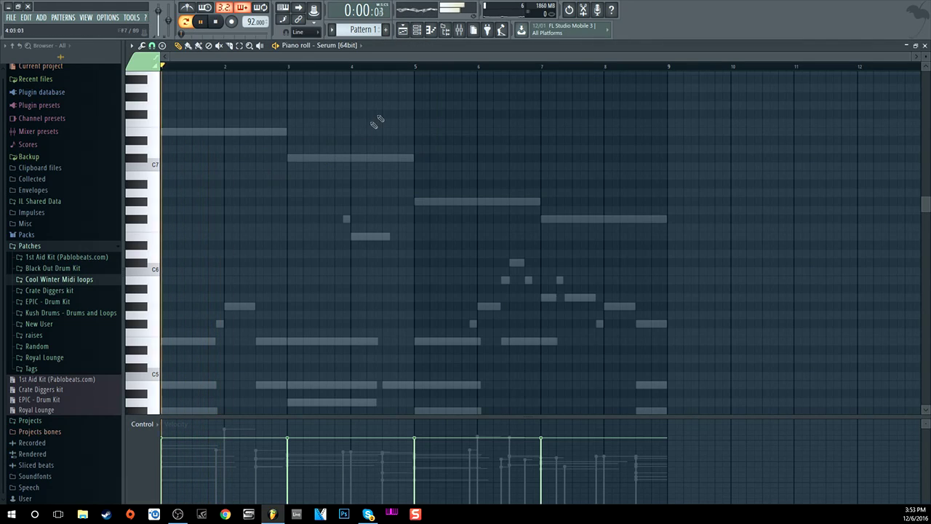
{"action": "left_click", "coordinate": [417, 29]}
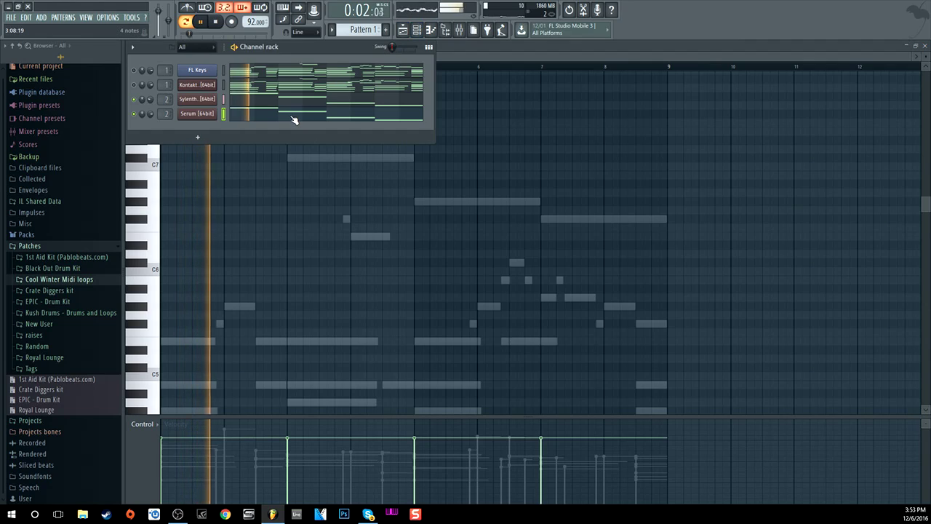
{"action": "key", "text": "space"}
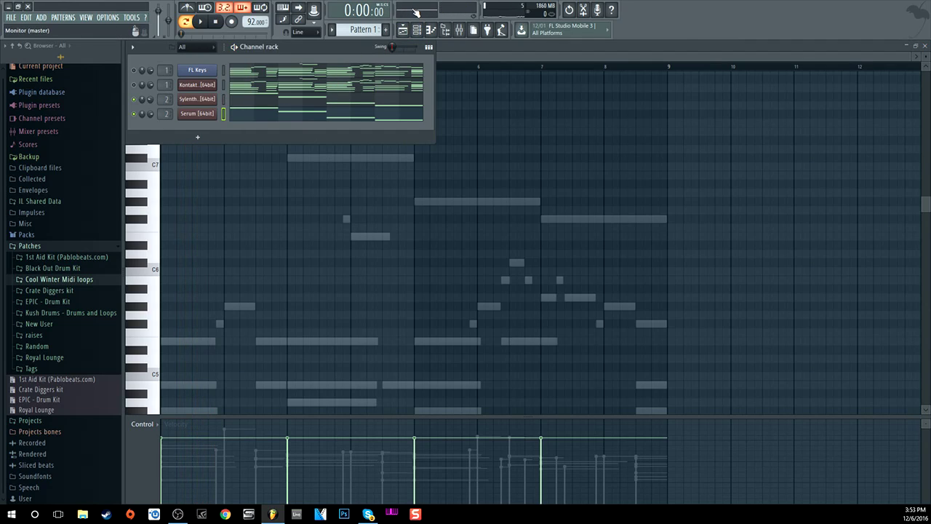